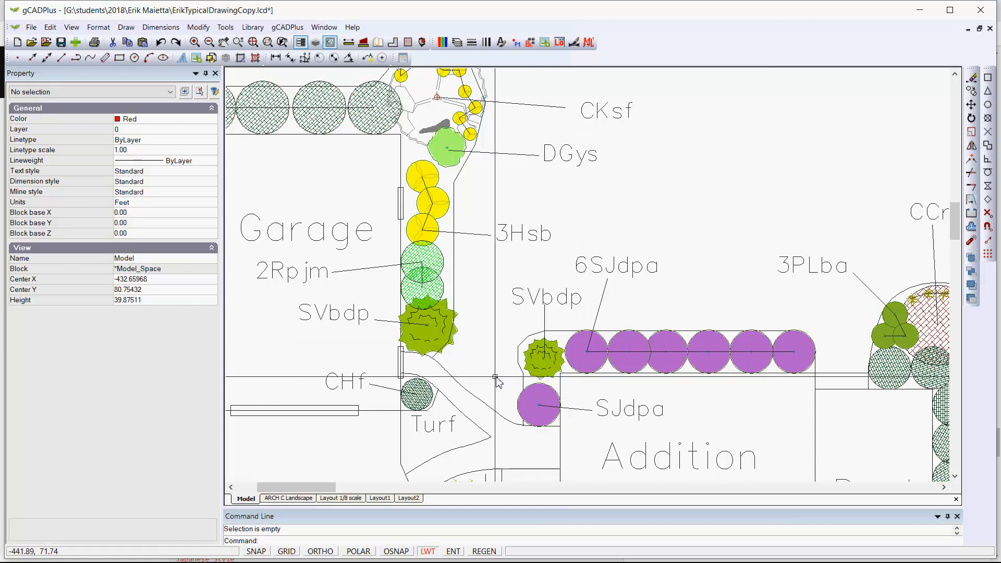
- Examine how far the existing bed-edge polyline beside the Garage runs down to the path near CHf
{"action": "left_click", "coordinate": [454, 298]}
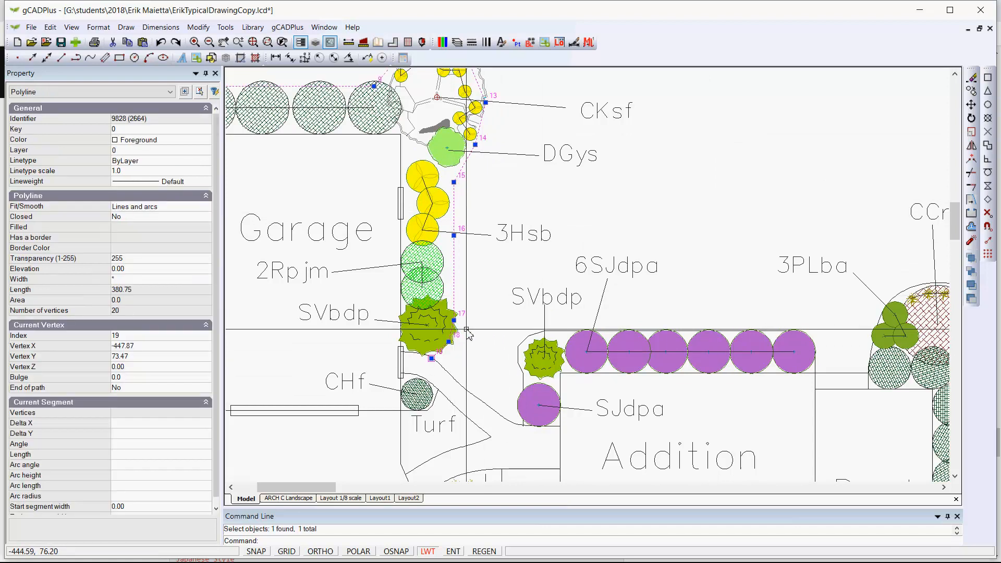
{"action": "middle_click_drag", "start_coordinate": [479, 376], "coordinate": [476, 245]}
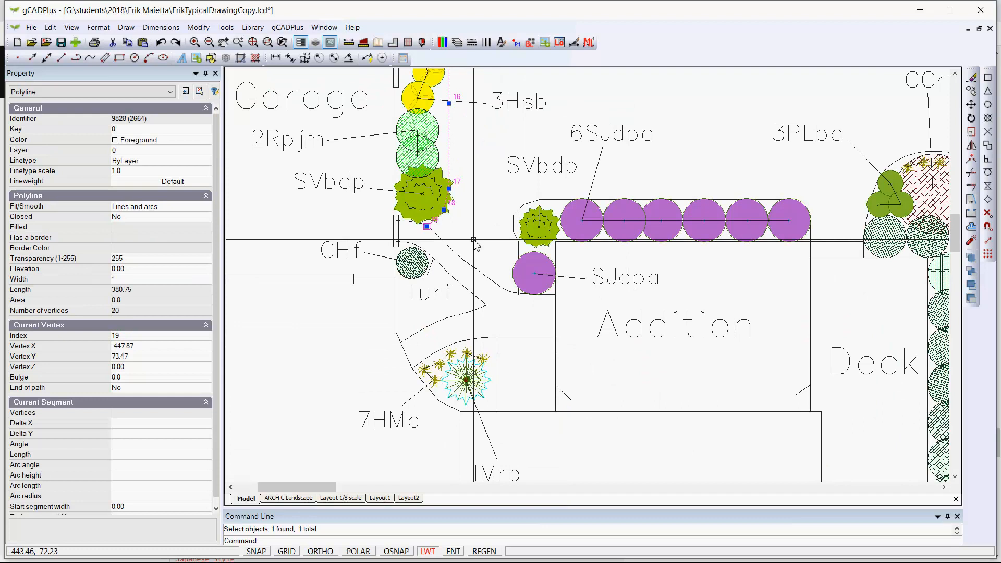
{"action": "key", "text": "Escape"}
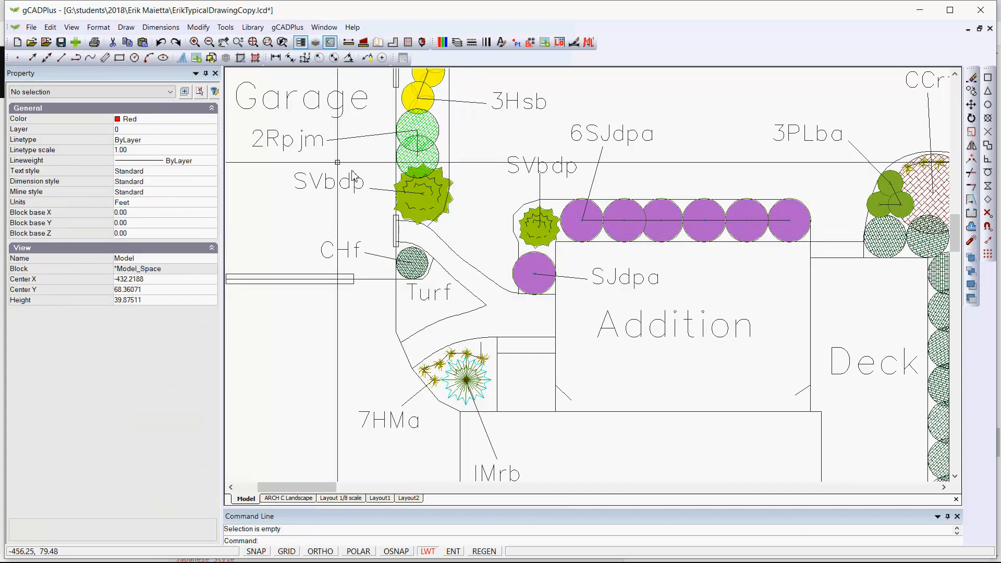
- Start a polyline at the endpoint of the bed edge where it meets the curved path below the Garage-side SVbdp plant
{"action": "left_click", "coordinate": [126, 27]}
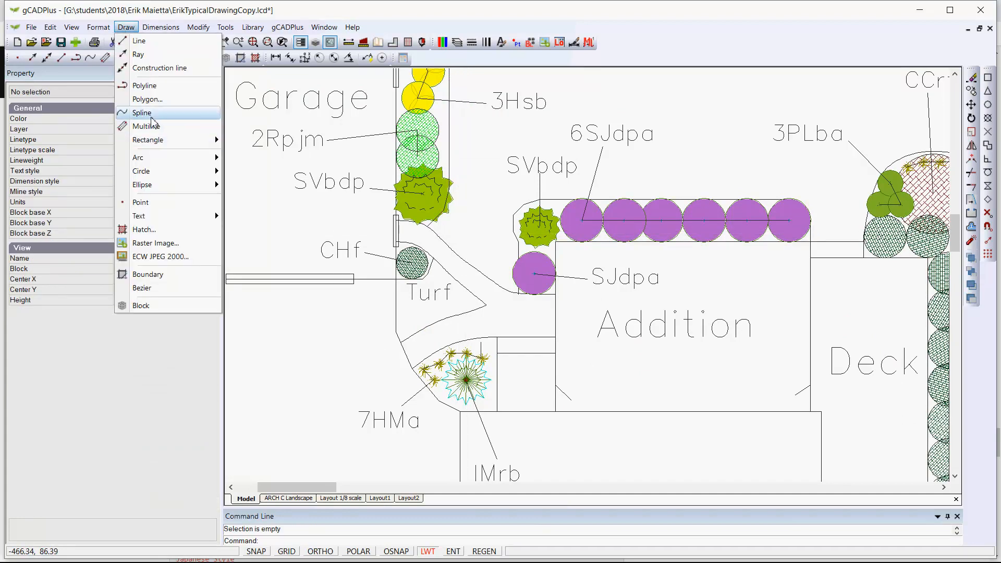
{"action": "left_click", "coordinate": [144, 85]}
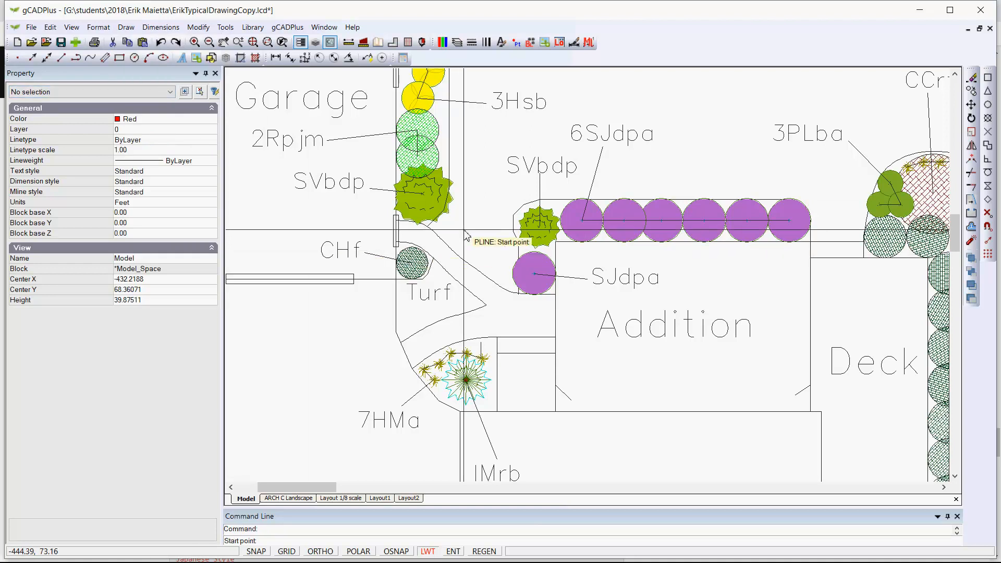
{"action": "scroll", "coordinate": [465, 236], "scroll_direction": "up", "scroll_amount": 1}
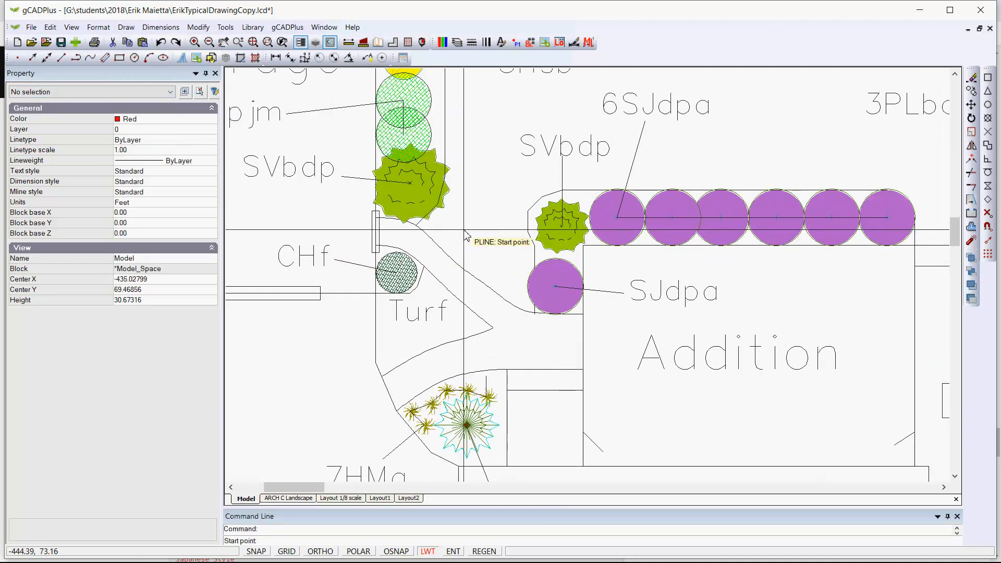
{"action": "scroll", "coordinate": [465, 236], "scroll_direction": "up", "scroll_amount": 1}
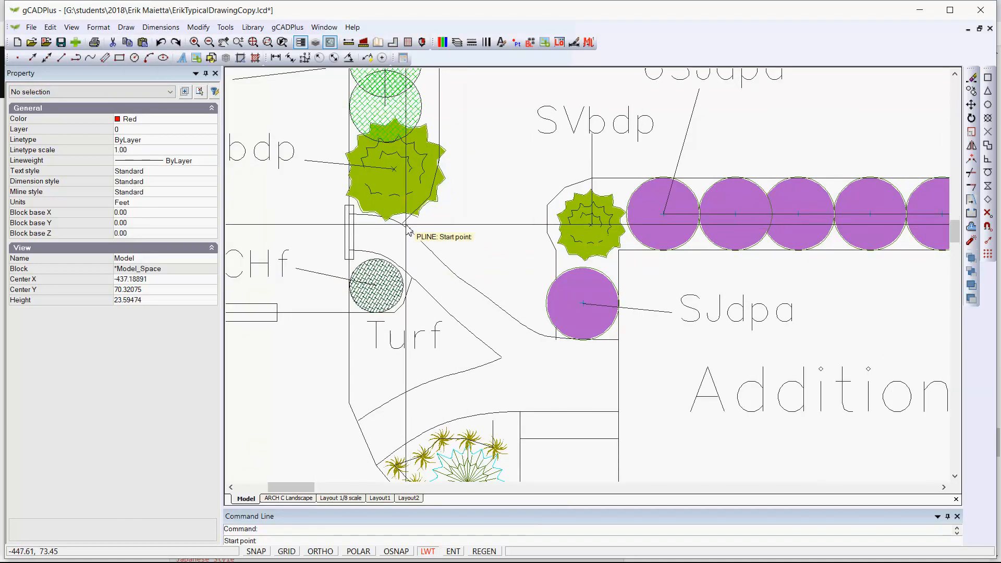
{"action": "scroll", "coordinate": [445, 237], "scroll_direction": "up", "scroll_amount": 2}
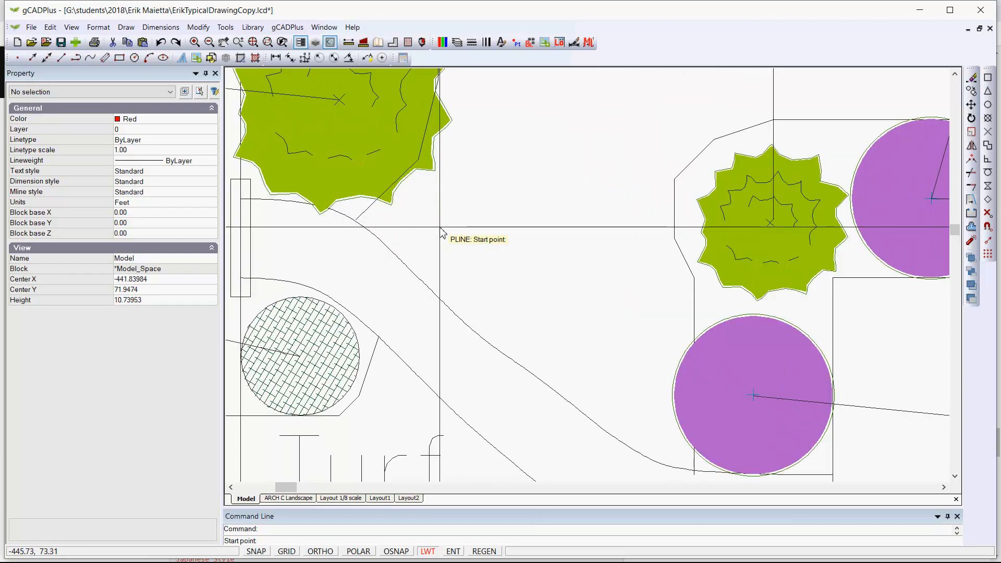
{"action": "right_click", "coordinate": [440, 229]}
{"action": "mouse_move", "coordinate": [477, 266]}
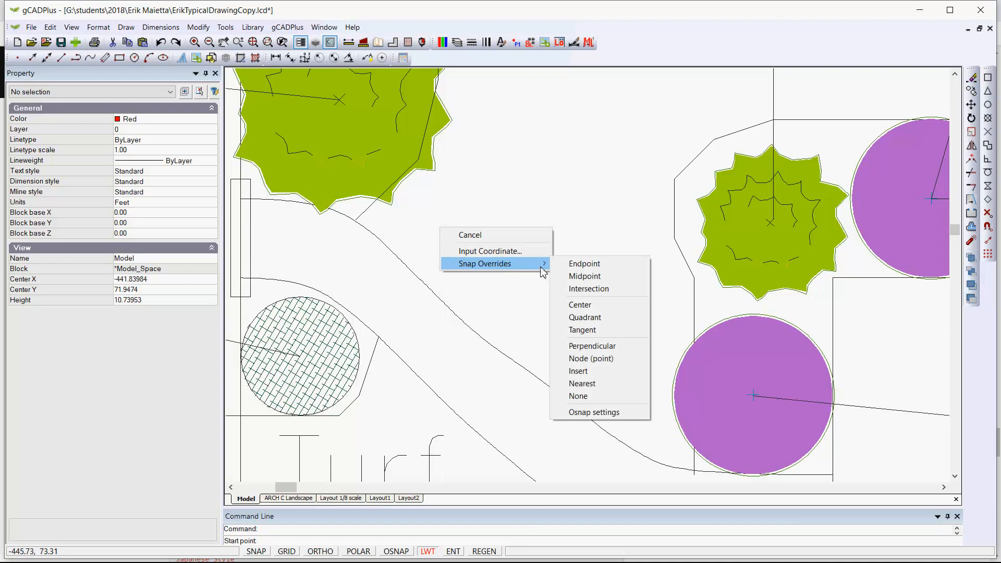
{"action": "left_click", "coordinate": [589, 267]}
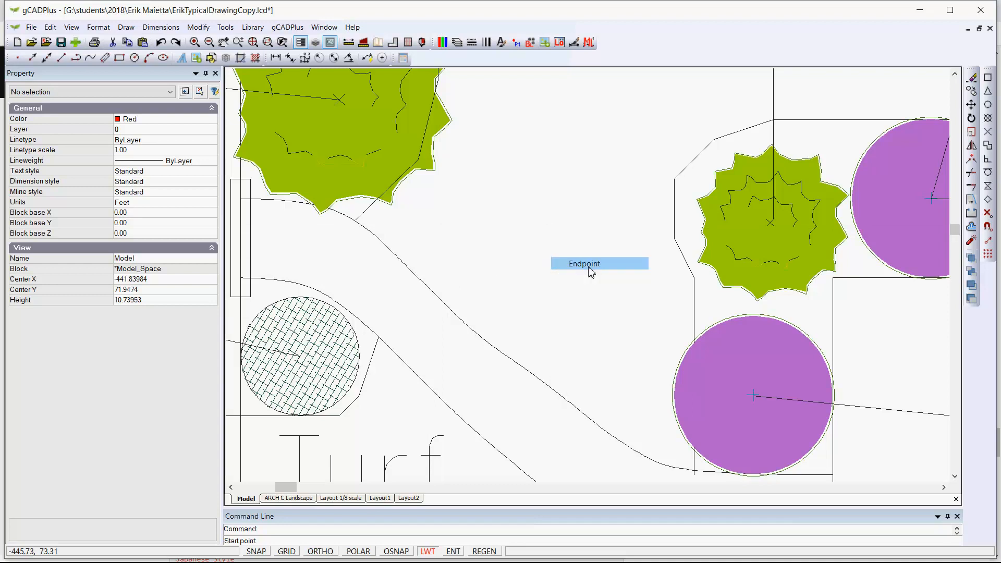
{"action": "left_click", "coordinate": [354, 220]}
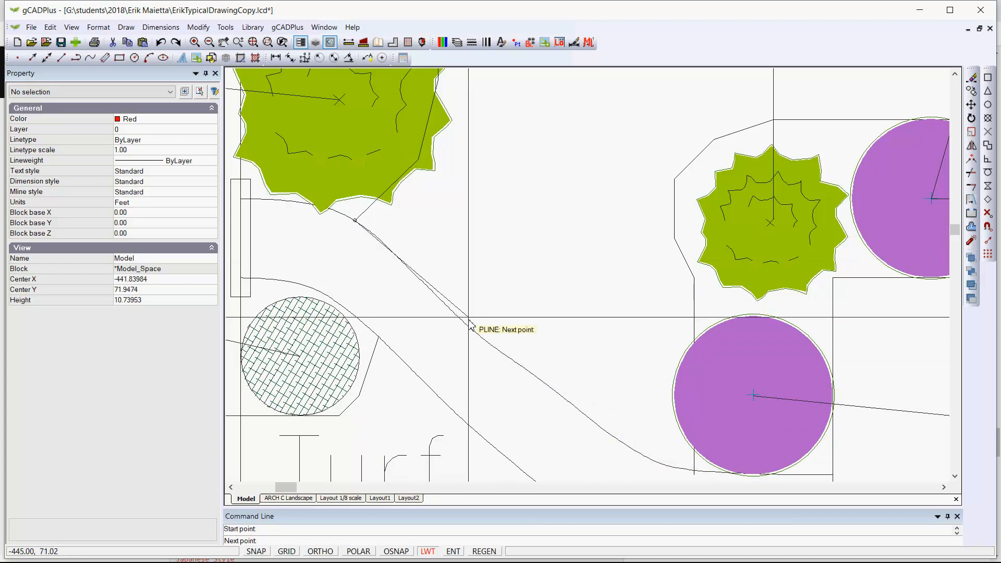
- Turn on object snap with the Nearest mode enabled while the polyline is in progress
{"action": "right_click", "coordinate": [452, 258]}
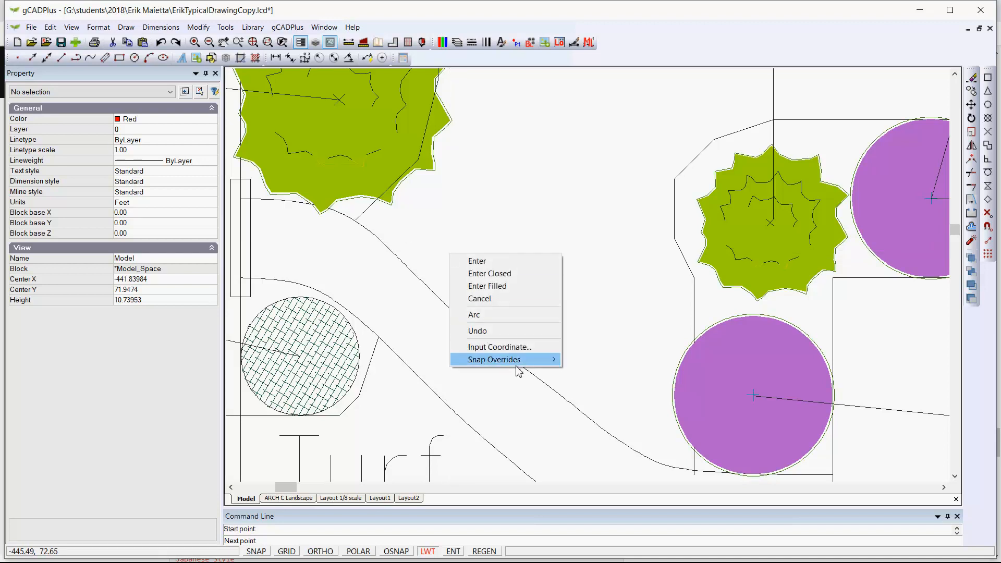
{"action": "mouse_move", "coordinate": [528, 368]}
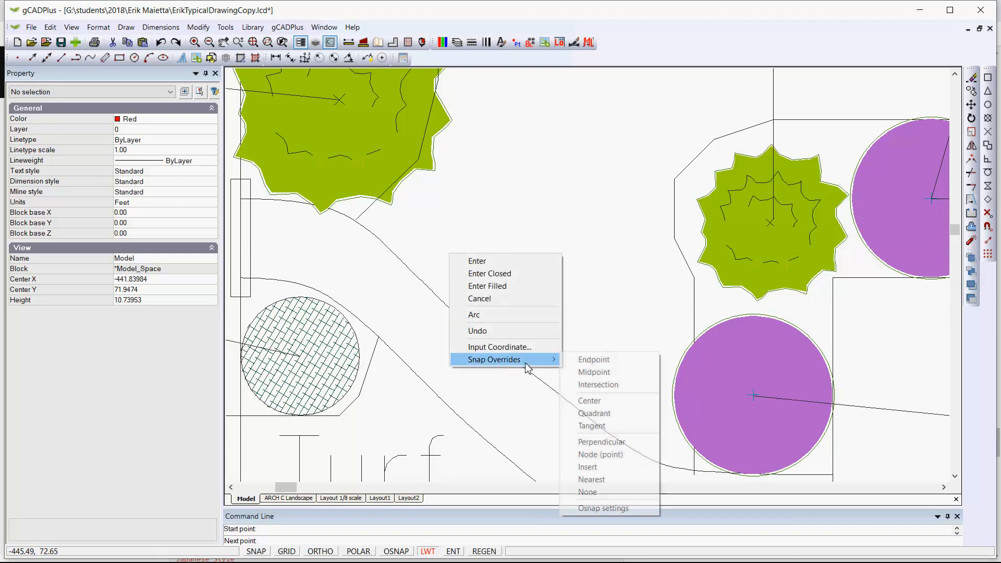
{"action": "left_click", "coordinate": [614, 514]}
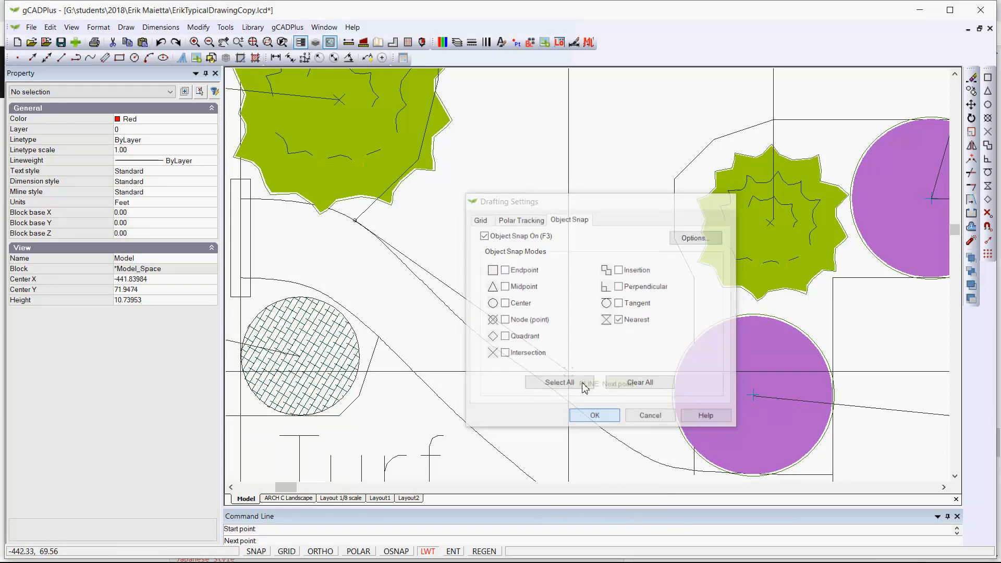
{"action": "left_click", "coordinate": [595, 417]}
- Trace the curved path edge with polyline points from the Garage-side bed down towards the SJdpa plant
{"action": "left_click", "coordinate": [399, 259]}
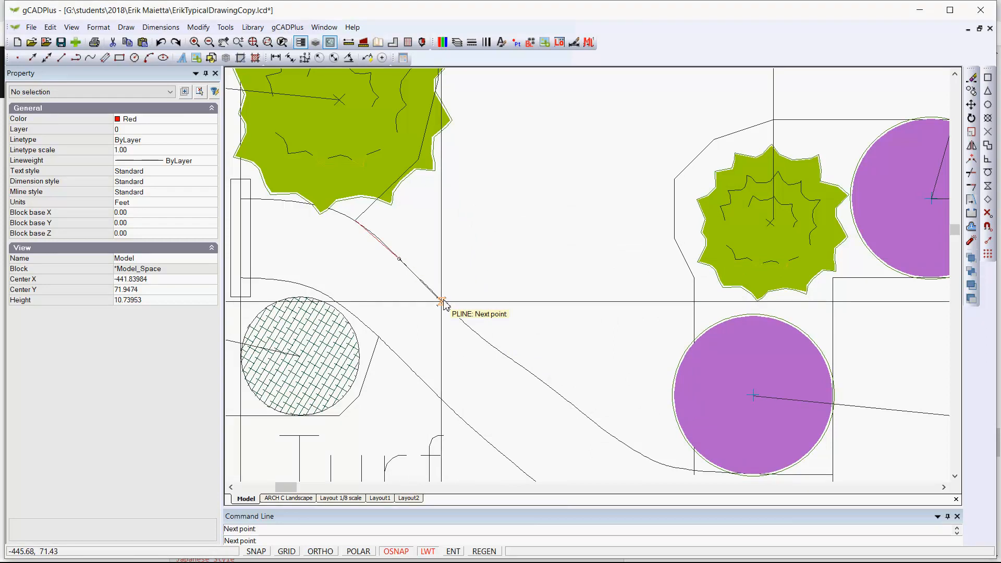
{"action": "left_click", "coordinate": [441, 301]}
{"action": "left_click", "coordinate": [485, 340]}
{"action": "left_click", "coordinate": [637, 452]}
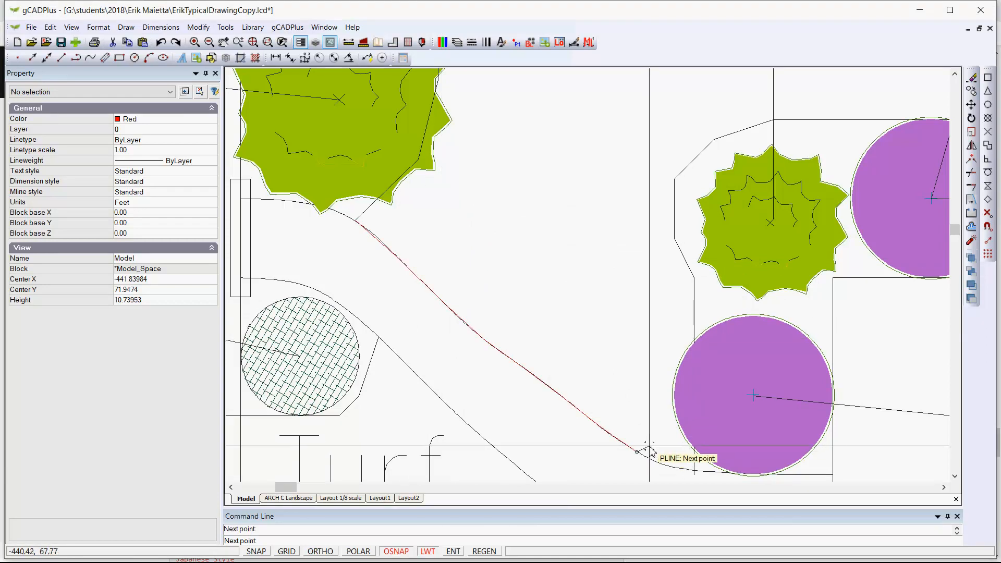
{"action": "middle_click_drag", "start_coordinate": [649, 446], "coordinate": [516, 308]}
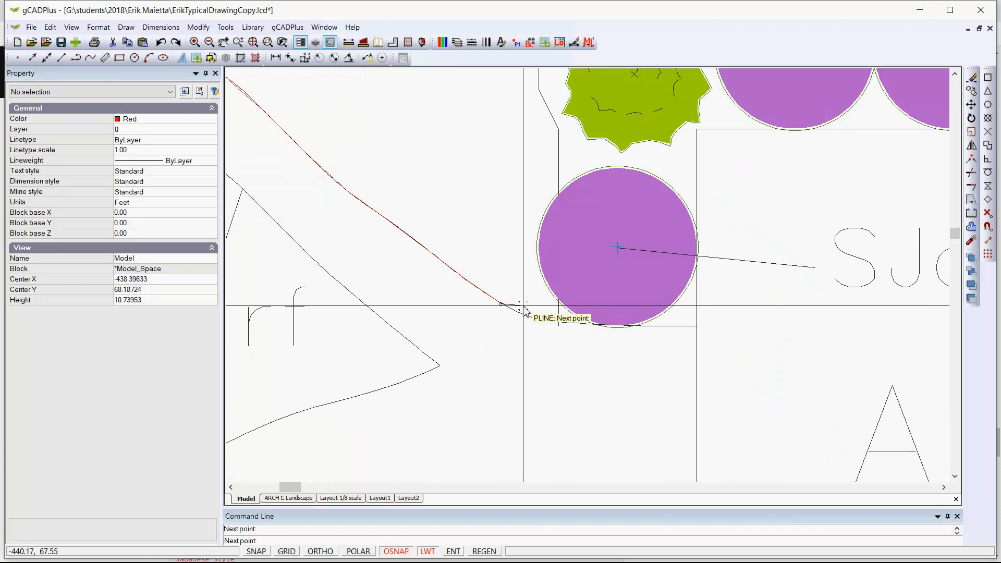
- Add an arc segment to the polyline, ending at the intersection of the path edge and the bed's vertical edge by the single SJdpa plant
{"action": "right_click", "coordinate": [526, 311]}
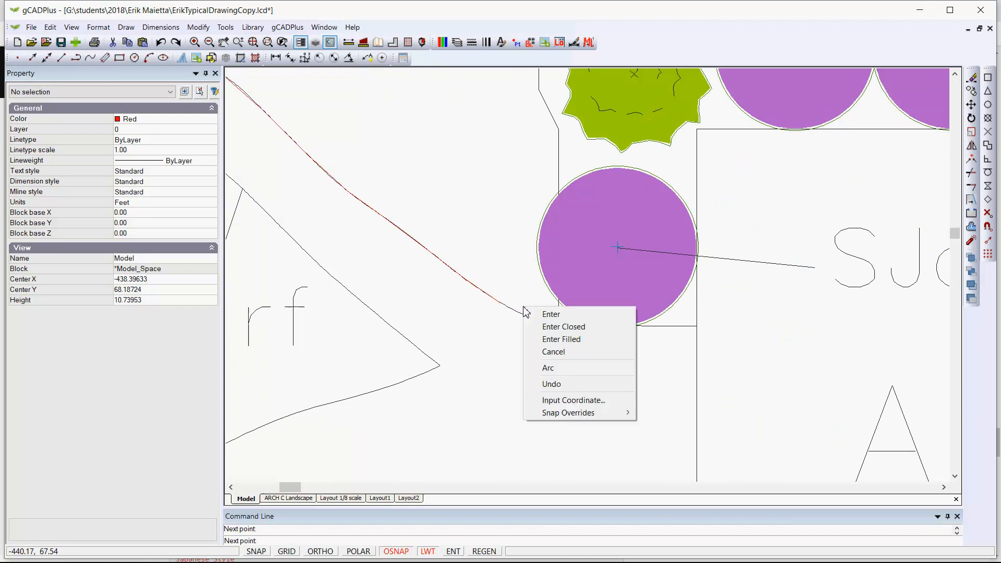
{"action": "left_click", "coordinate": [546, 367]}
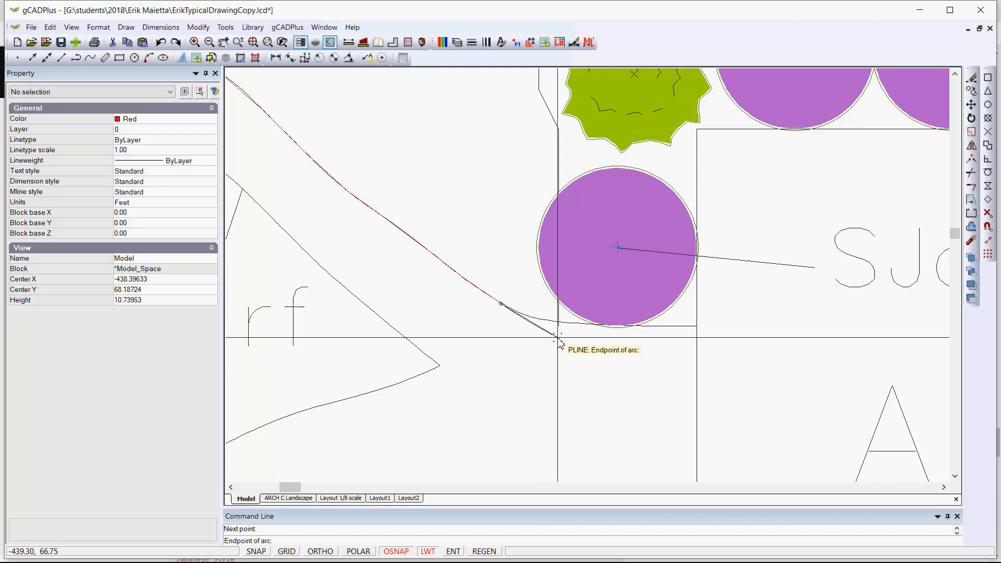
{"action": "scroll", "coordinate": [561, 332], "scroll_direction": "up", "scroll_amount": 5}
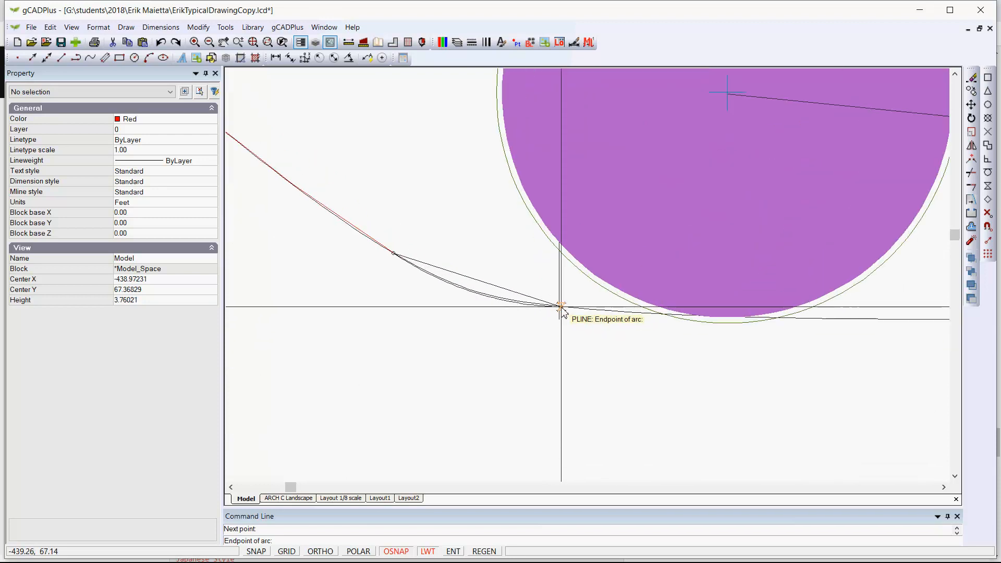
{"action": "right_click", "coordinate": [560, 360]}
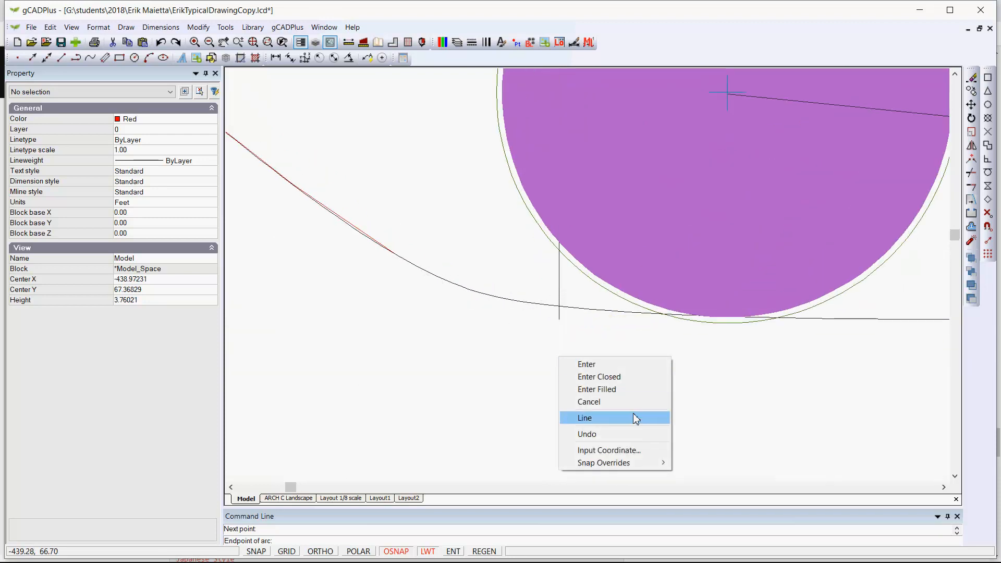
{"action": "mouse_move", "coordinate": [642, 462]}
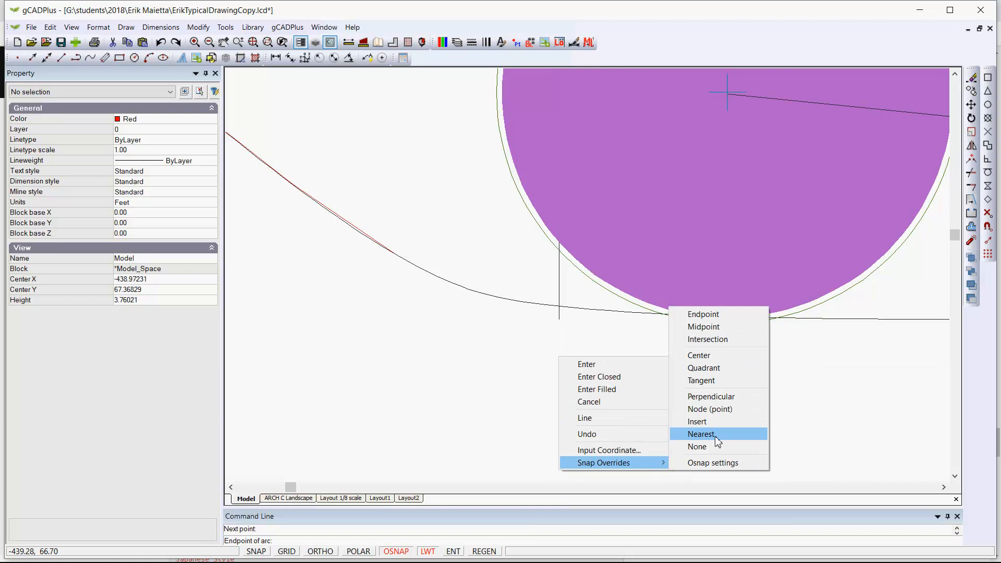
{"action": "left_click", "coordinate": [710, 339]}
{"action": "left_click", "coordinate": [559, 306]}
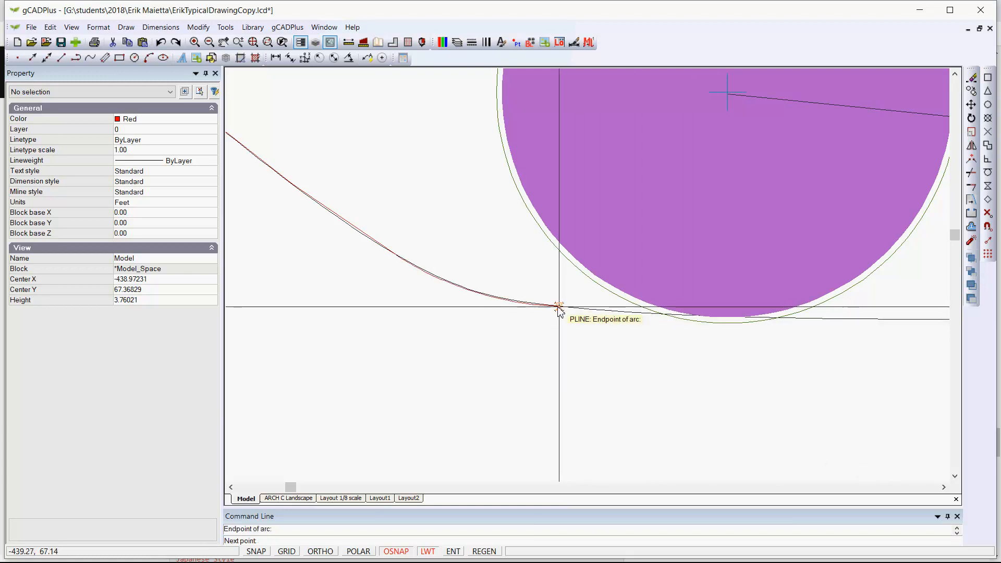
- Switch the polyline back to straight line segments and turn off the Nearest object snap mode
{"action": "scroll", "coordinate": [568, 313], "scroll_direction": "down", "scroll_amount": 5}
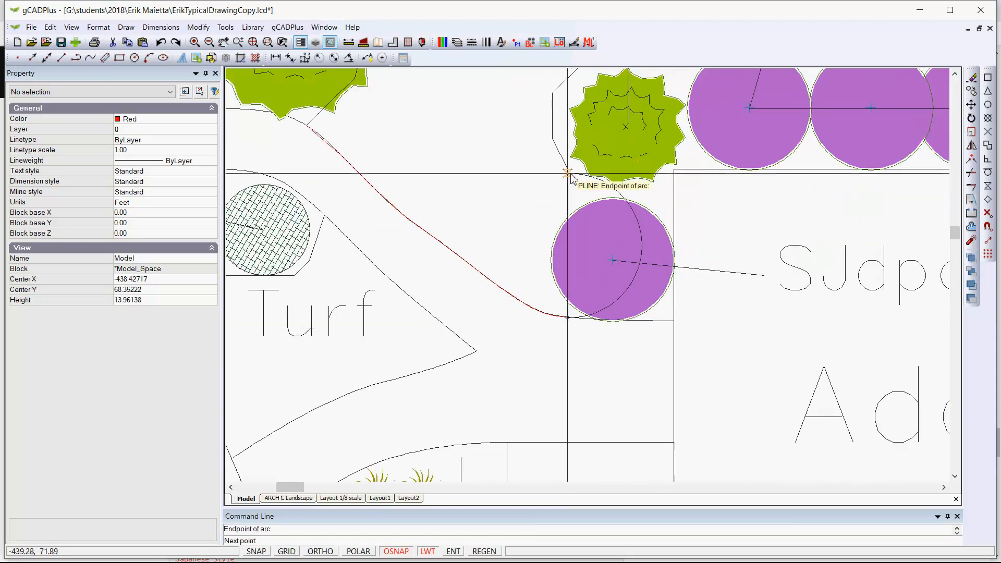
{"action": "right_click", "coordinate": [570, 192]}
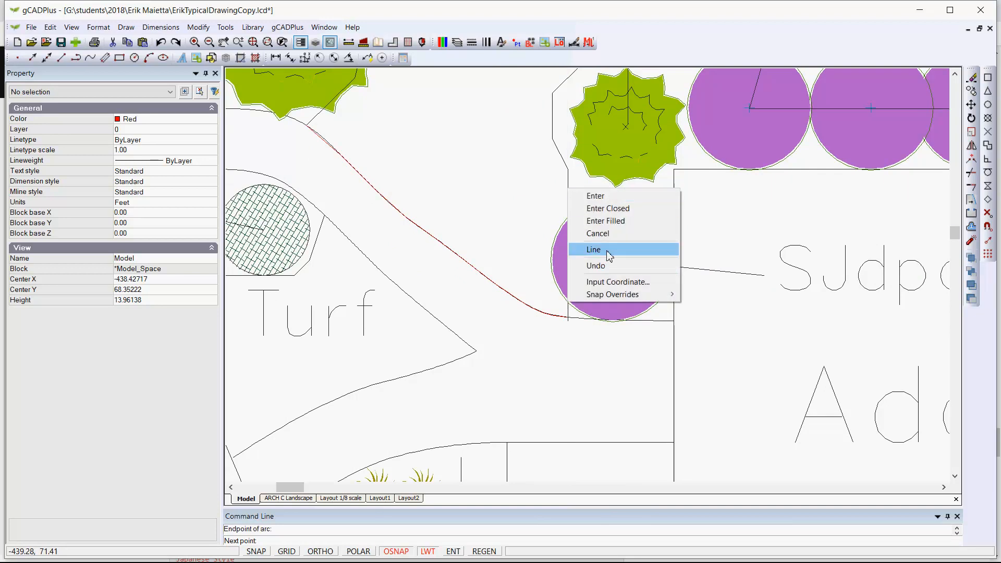
{"action": "left_click", "coordinate": [594, 249]}
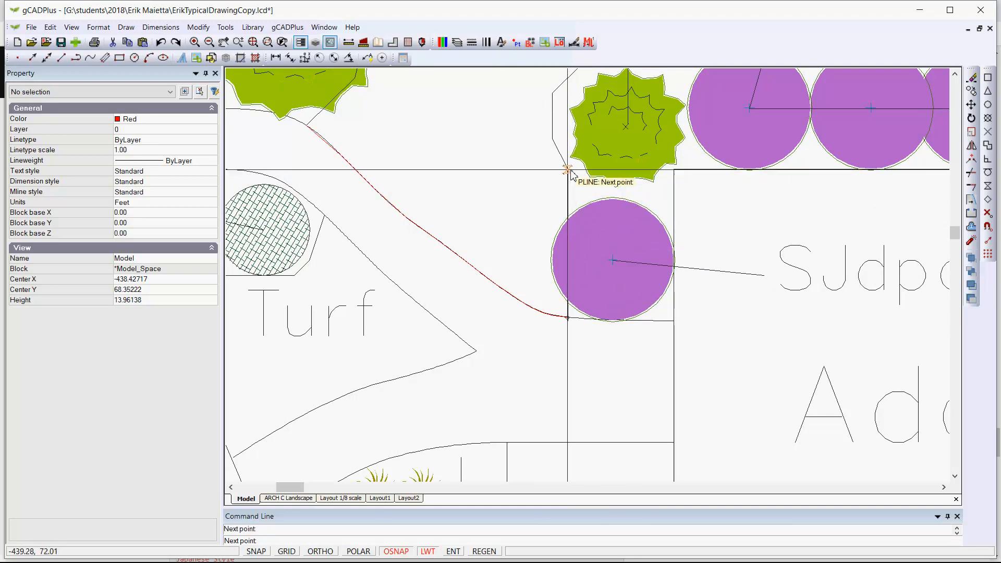
{"action": "right_click", "coordinate": [555, 194]}
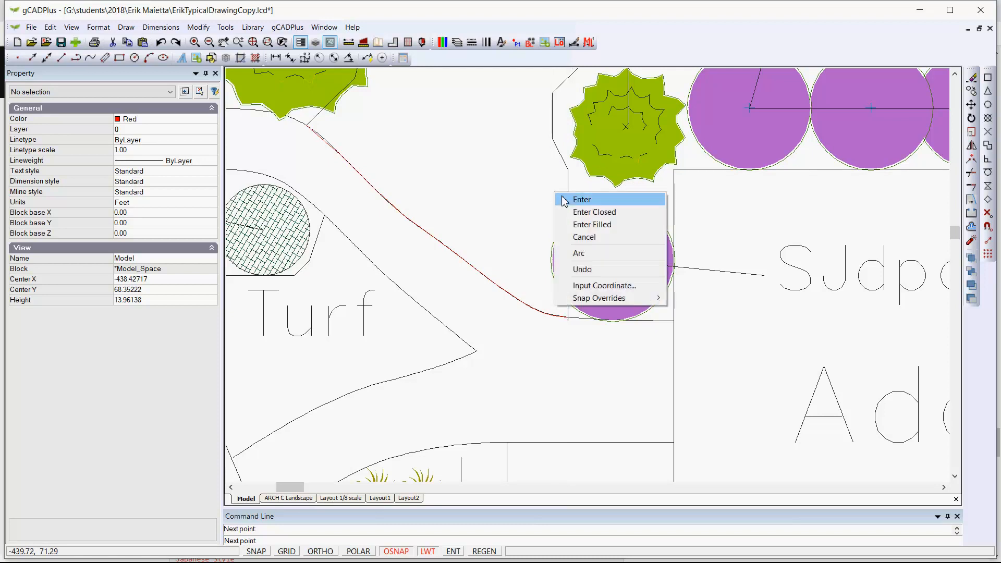
{"action": "mouse_move", "coordinate": [652, 296]}
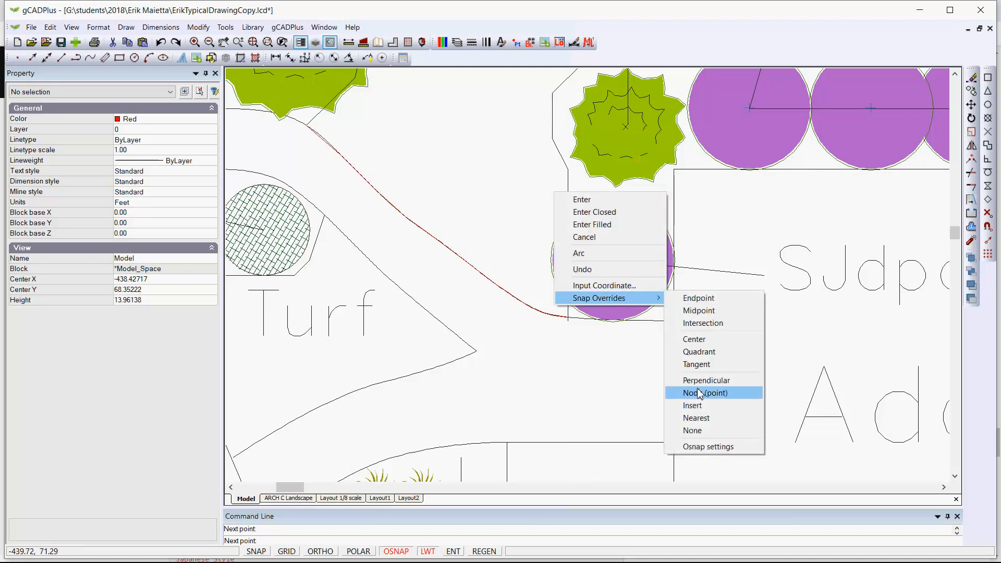
{"action": "left_click", "coordinate": [704, 447]}
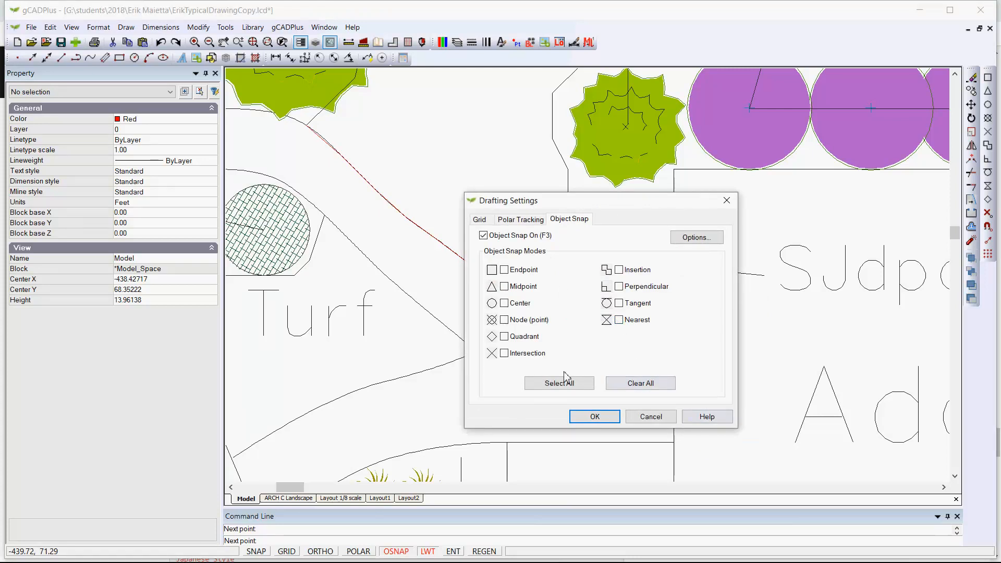
{"action": "left_click", "coordinate": [595, 416]}
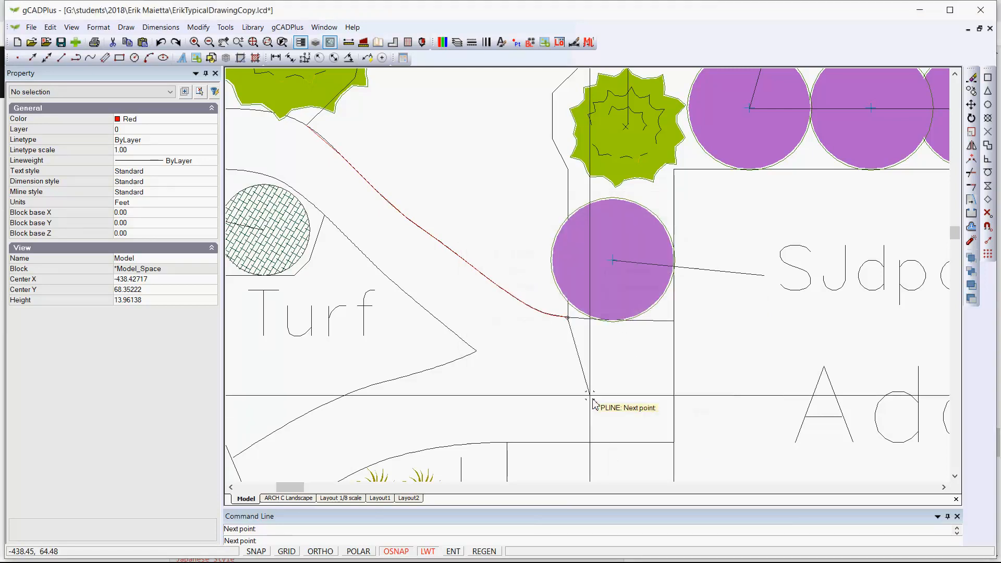
- Enable the Endpoint object snap mode while the polyline is in progress
{"action": "right_click", "coordinate": [556, 193]}
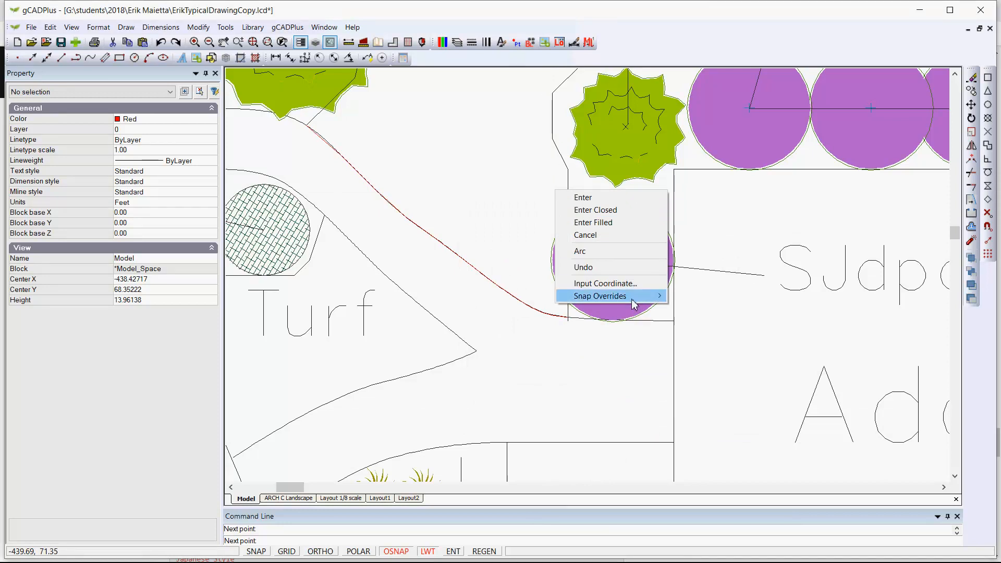
{"action": "mouse_move", "coordinate": [644, 298]}
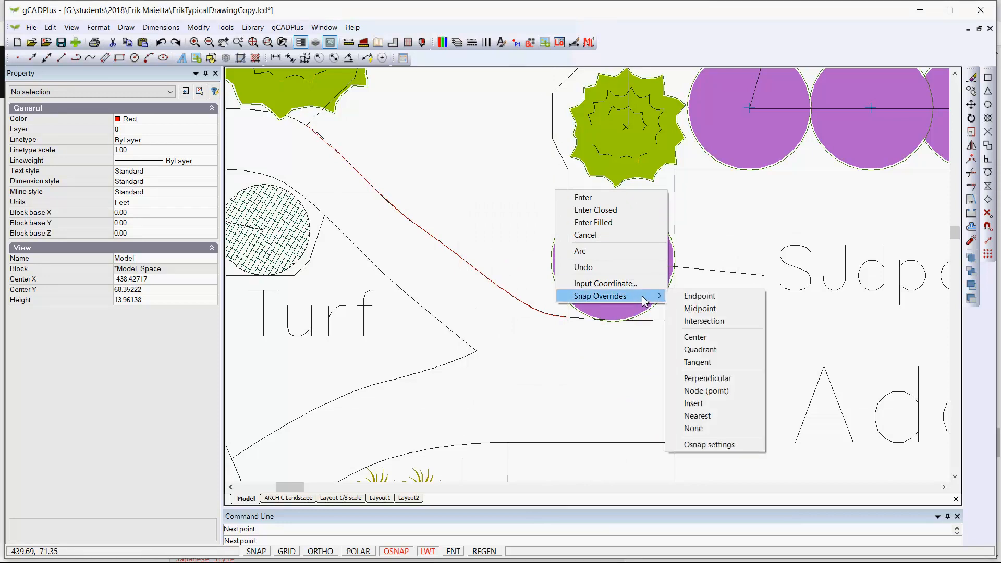
{"action": "left_click", "coordinate": [715, 445]}
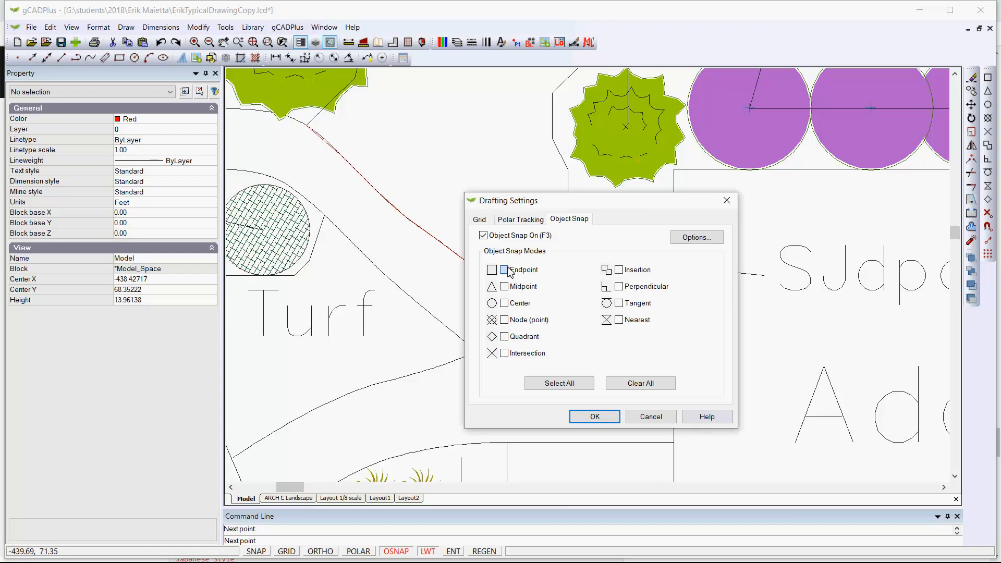
{"action": "left_click", "coordinate": [595, 416]}
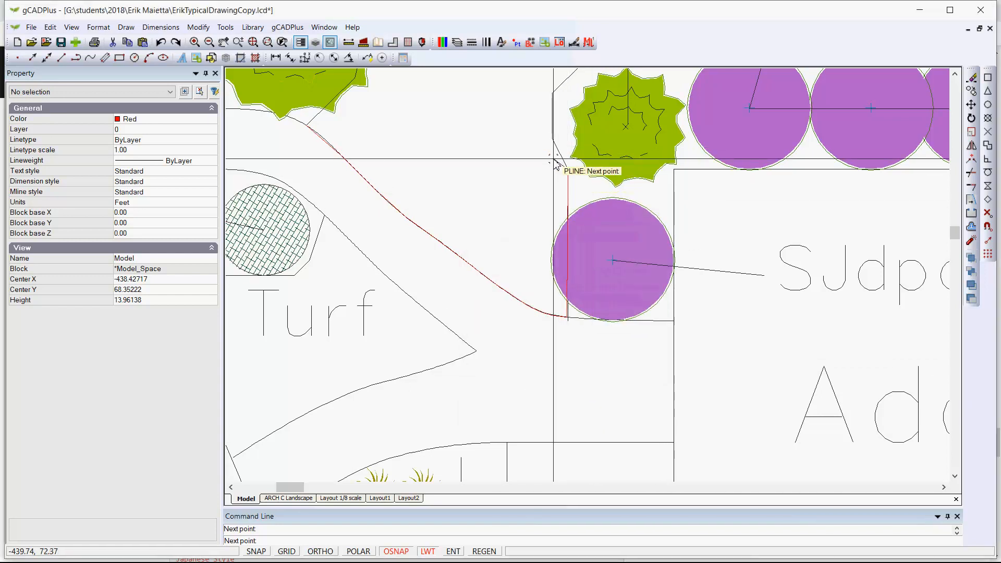
- Trace the planting bed edge with straight segments around the SVbdp plant to the endpoint directly above it, and finish the polyline
{"action": "middle_click_drag", "start_coordinate": [557, 156], "coordinate": [537, 371]}
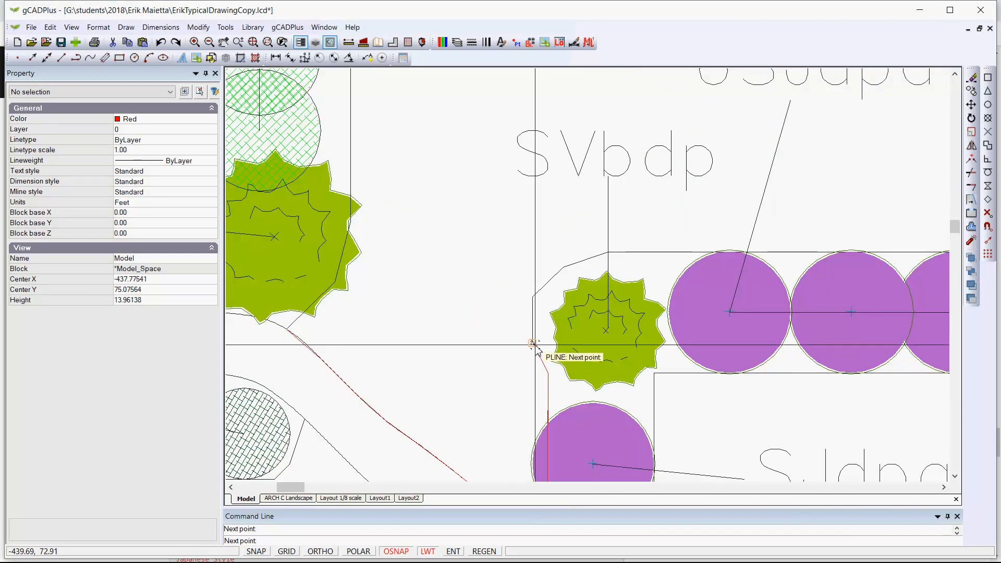
{"action": "left_click", "coordinate": [532, 343]}
{"action": "left_click", "coordinate": [532, 298]}
{"action": "left_click", "coordinate": [563, 267]}
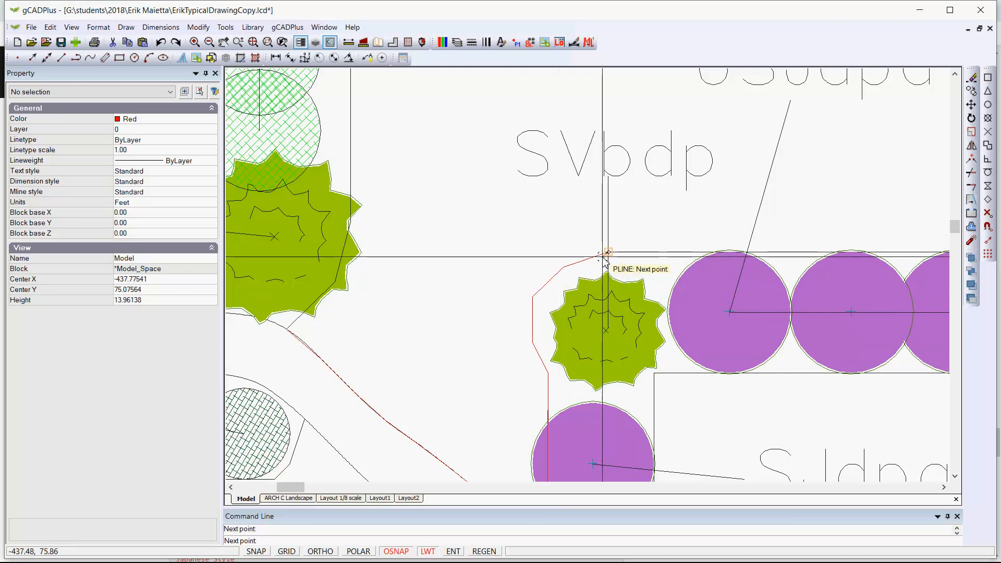
{"action": "scroll", "coordinate": [605, 255], "scroll_direction": "down", "scroll_amount": 2}
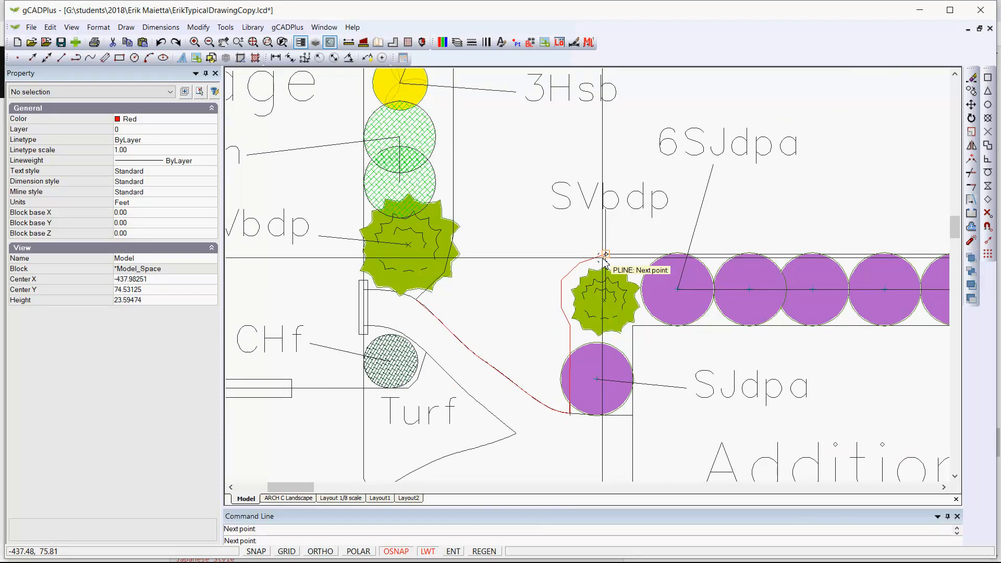
{"action": "right_click", "coordinate": [605, 257]}
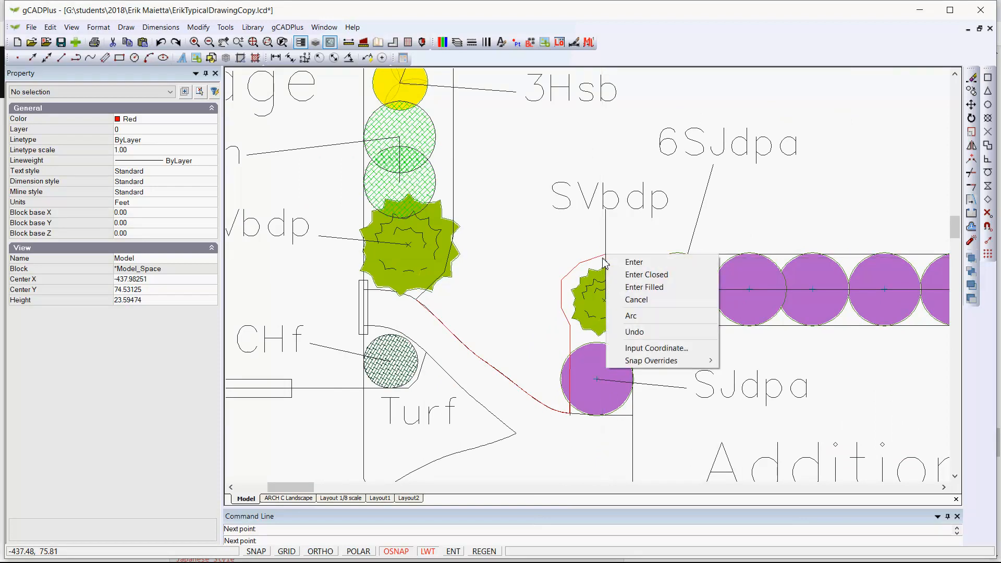
{"action": "left_click", "coordinate": [634, 262]}
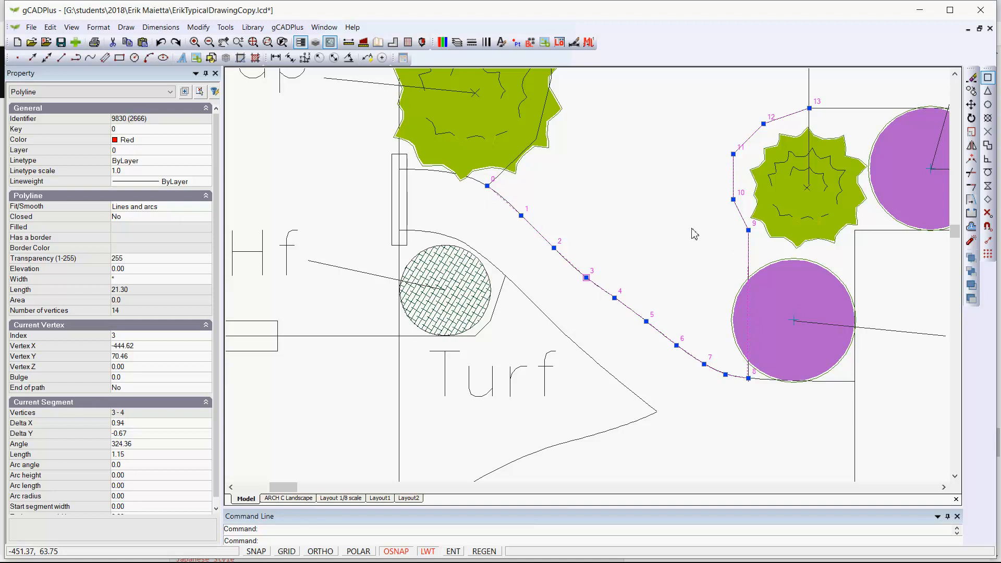
- Check the active object snap modes in the drafting settings and leave them without changes
{"action": "scroll", "coordinate": [607, 276], "scroll_direction": "up", "scroll_amount": 3}
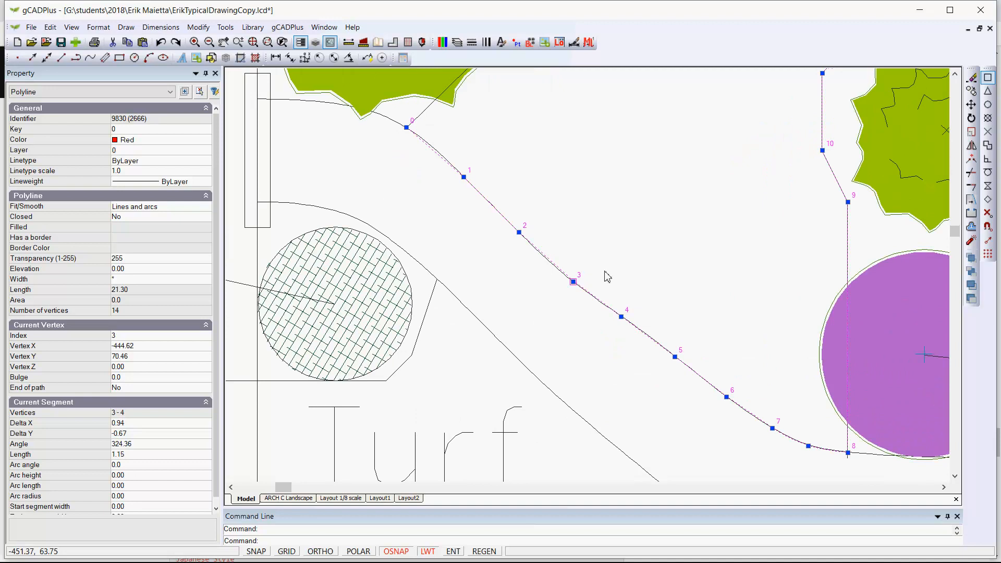
{"action": "scroll", "coordinate": [608, 276], "scroll_direction": "up", "scroll_amount": 3}
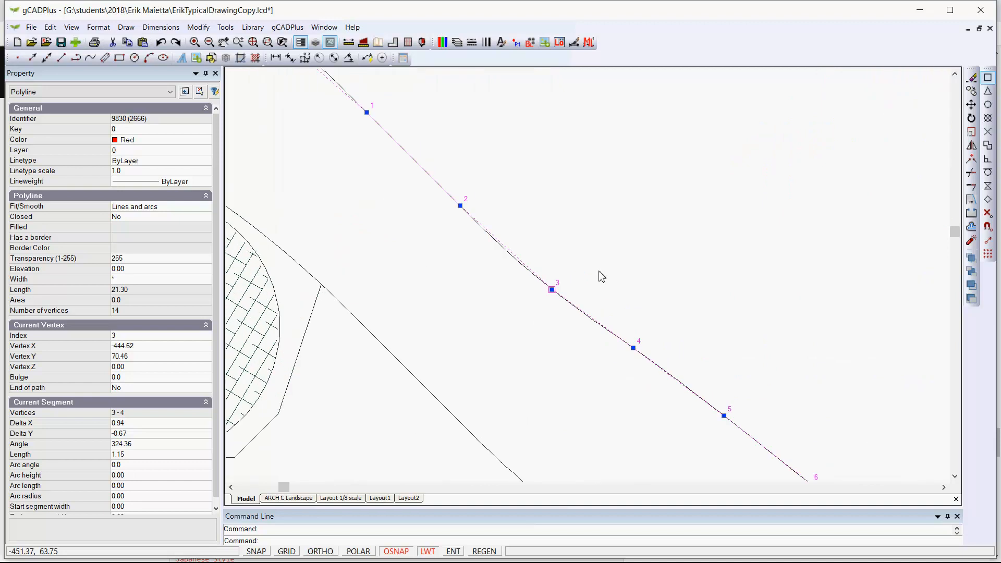
{"action": "left_click", "coordinate": [988, 228]}
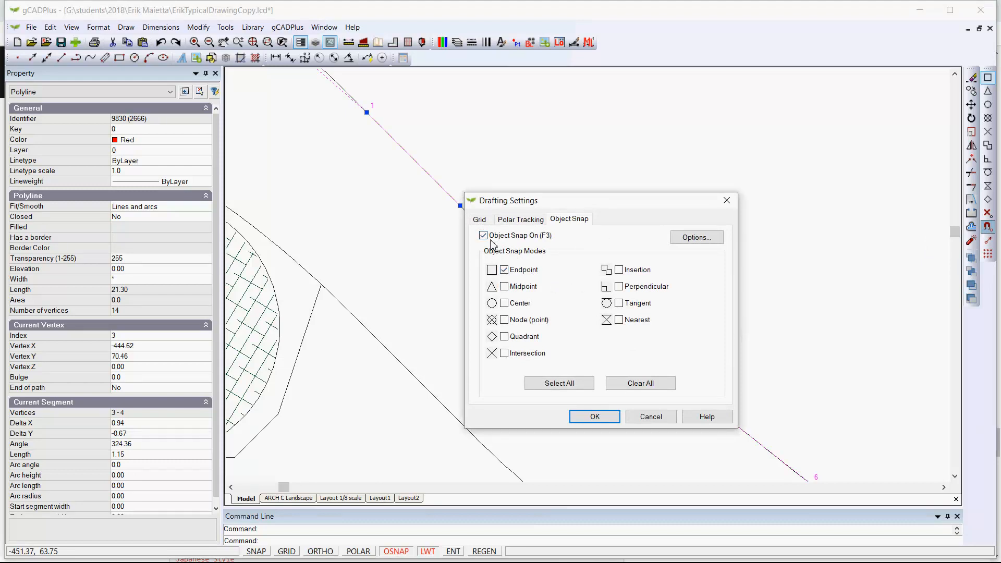
{"action": "left_click", "coordinate": [652, 417]}
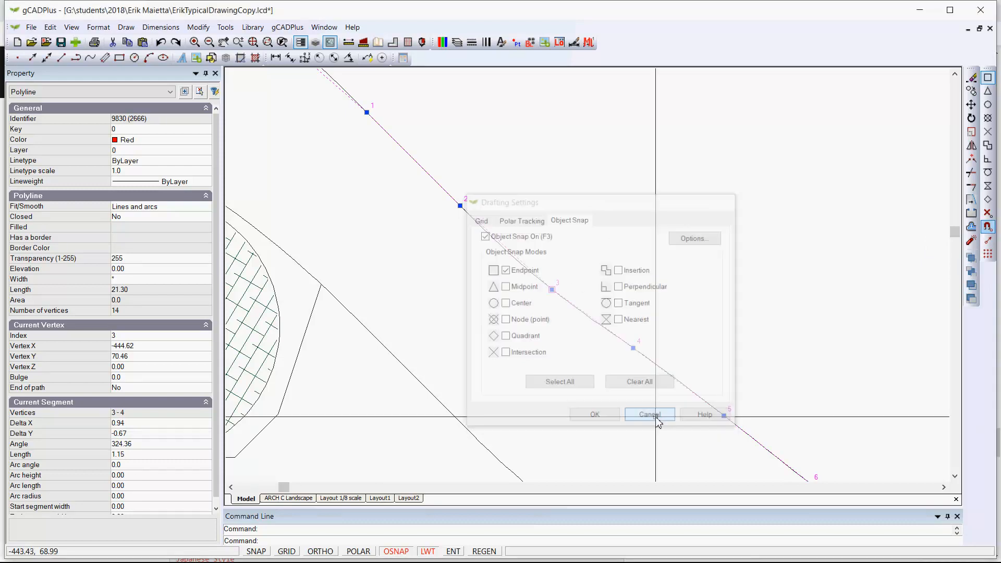
- Insert a new vertex after vertex 2 of the red polyline along the curved path edge
{"action": "scroll", "coordinate": [737, 308], "scroll_direction": "down", "scroll_amount": 4}
{"action": "scroll", "coordinate": [677, 281], "scroll_direction": "up", "scroll_amount": 5}
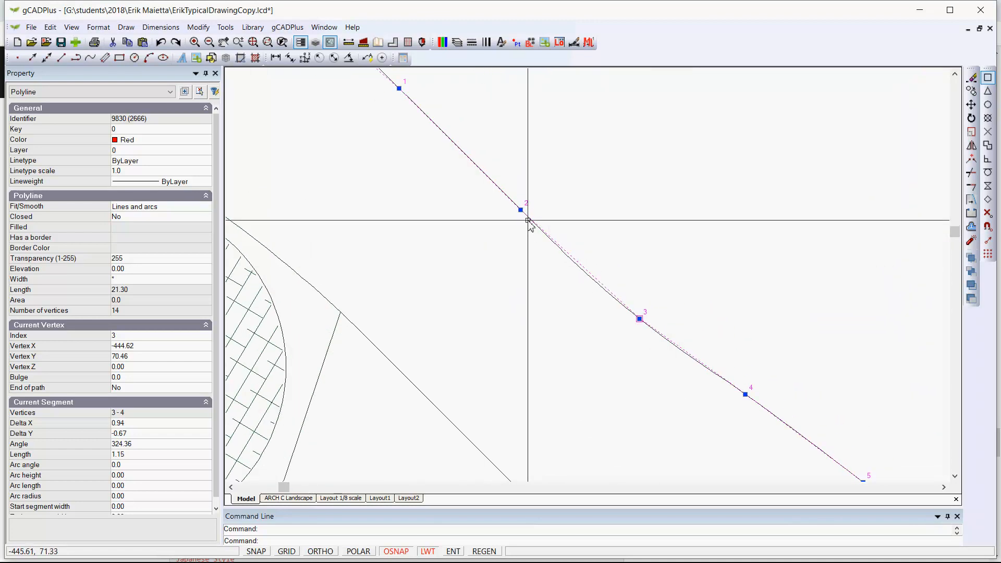
{"action": "right_click", "coordinate": [521, 210]}
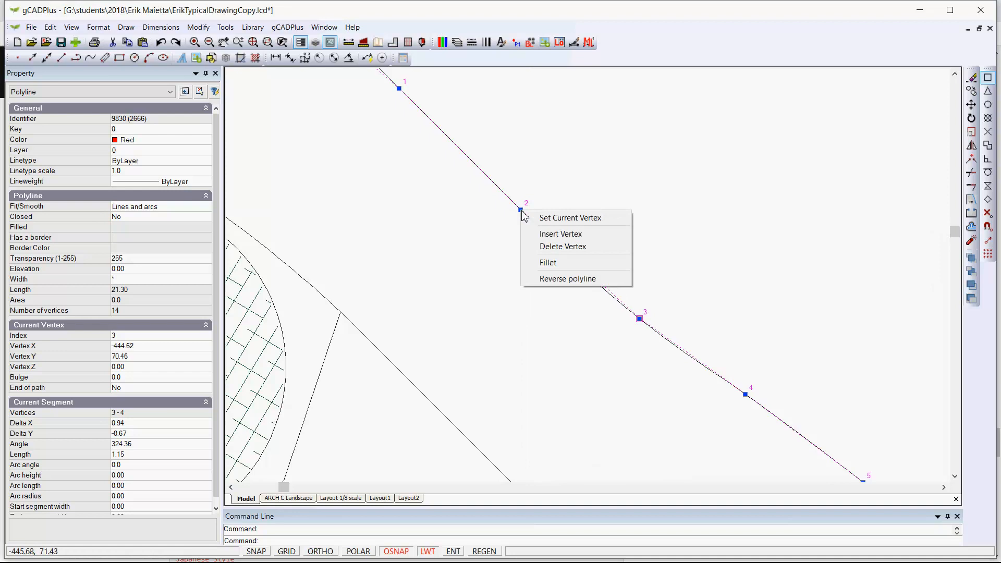
{"action": "left_click", "coordinate": [561, 234]}
{"action": "left_click", "coordinate": [540, 228]}
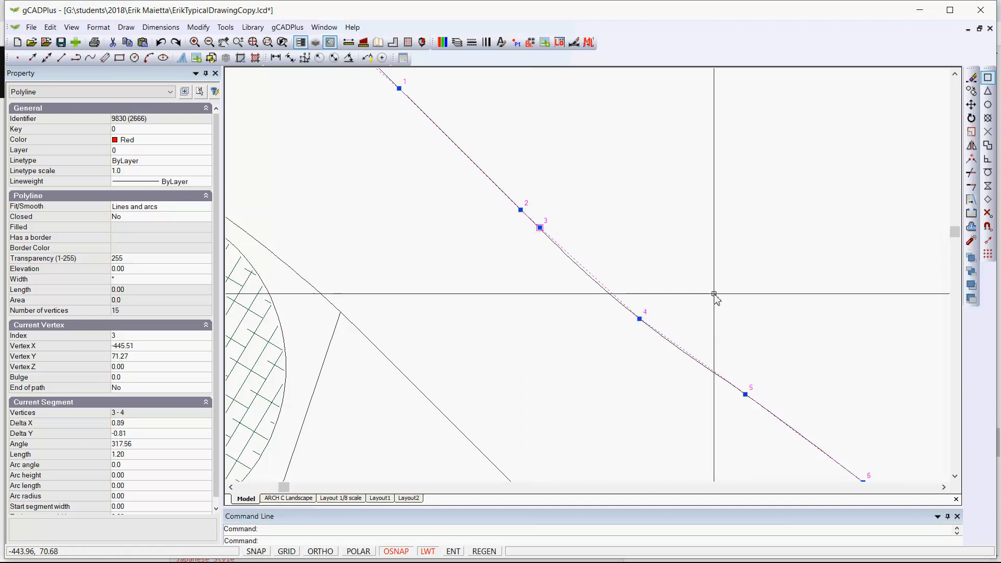
- Insert another vertex after vertex 3 of the red polyline and delete it again
{"action": "right_click", "coordinate": [541, 229]}
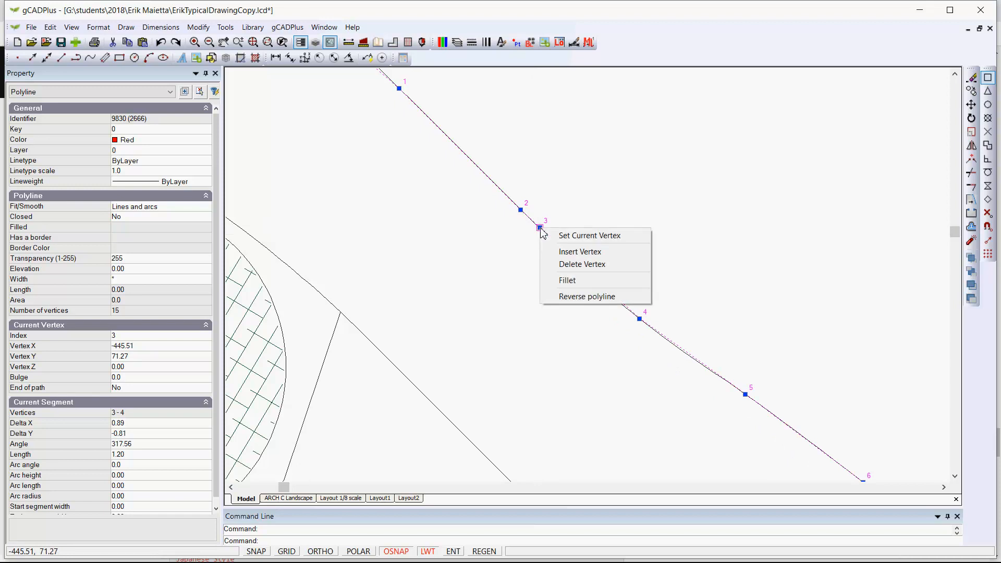
{"action": "left_click", "coordinate": [580, 252]}
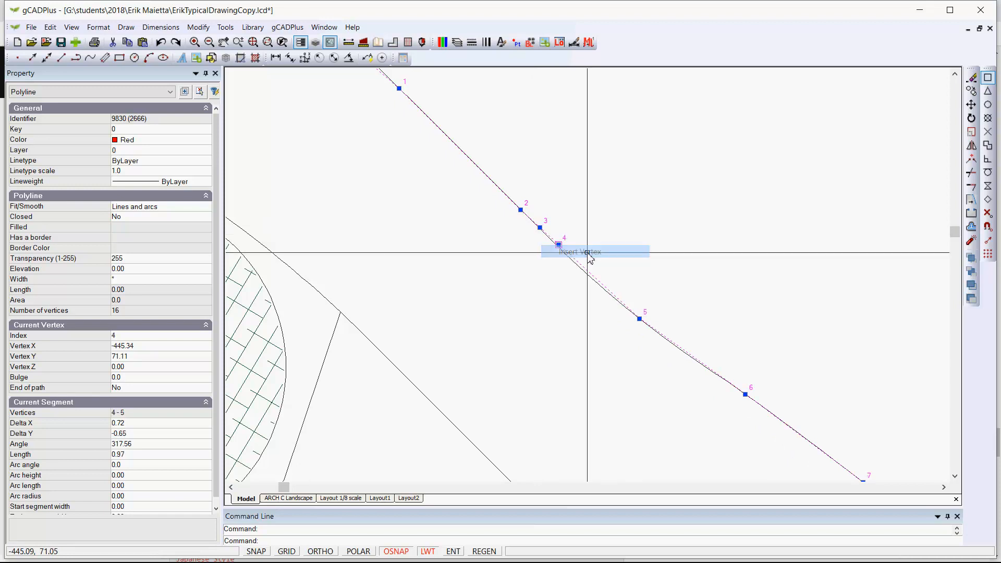
{"action": "right_click", "coordinate": [559, 245]}
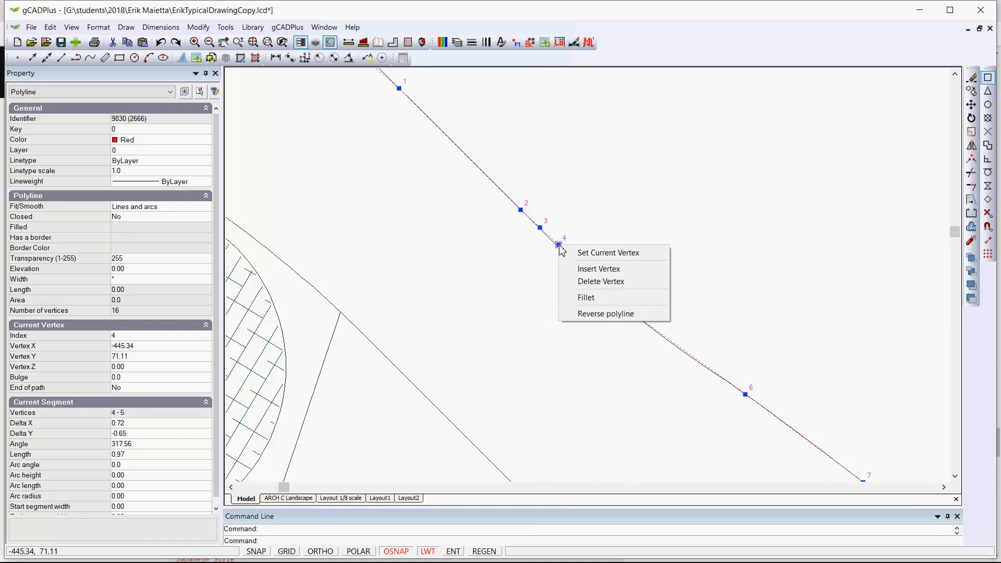
{"action": "left_click", "coordinate": [587, 281]}
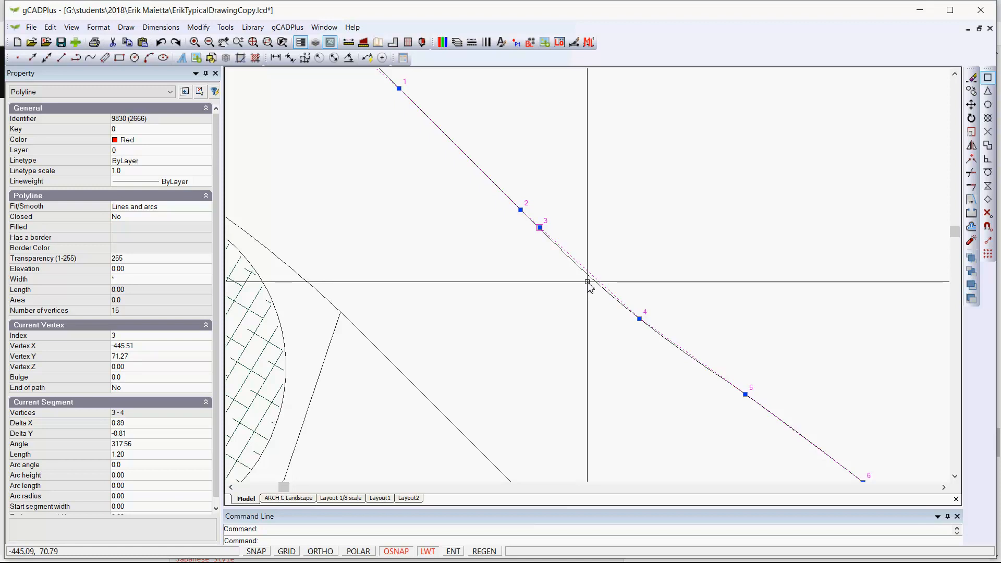
- Try to move vertex 3 of the red polyline onto the path curve between vertices 2 and 4
{"action": "scroll", "coordinate": [574, 273], "scroll_direction": "up", "scroll_amount": 2}
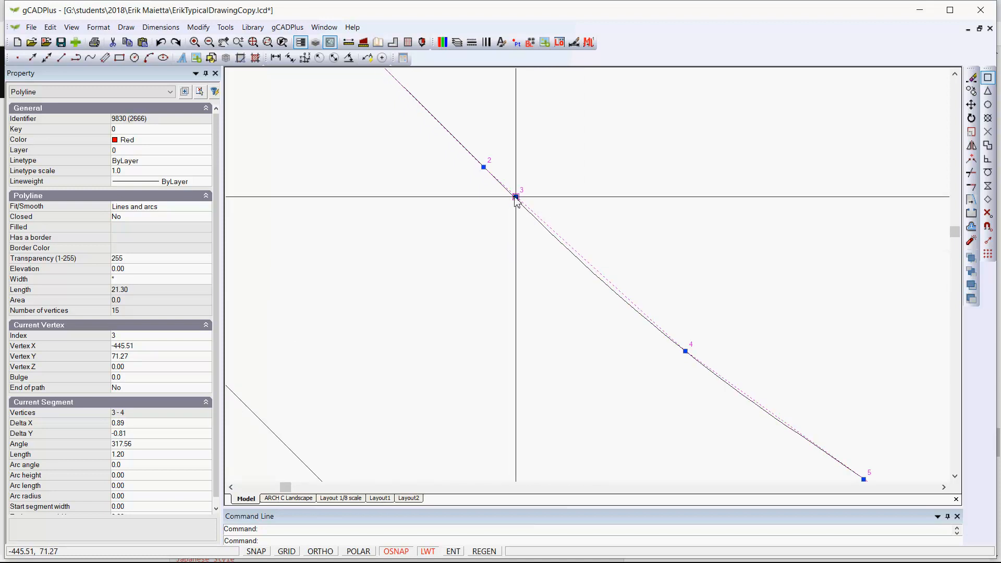
{"action": "left_click", "coordinate": [516, 196]}
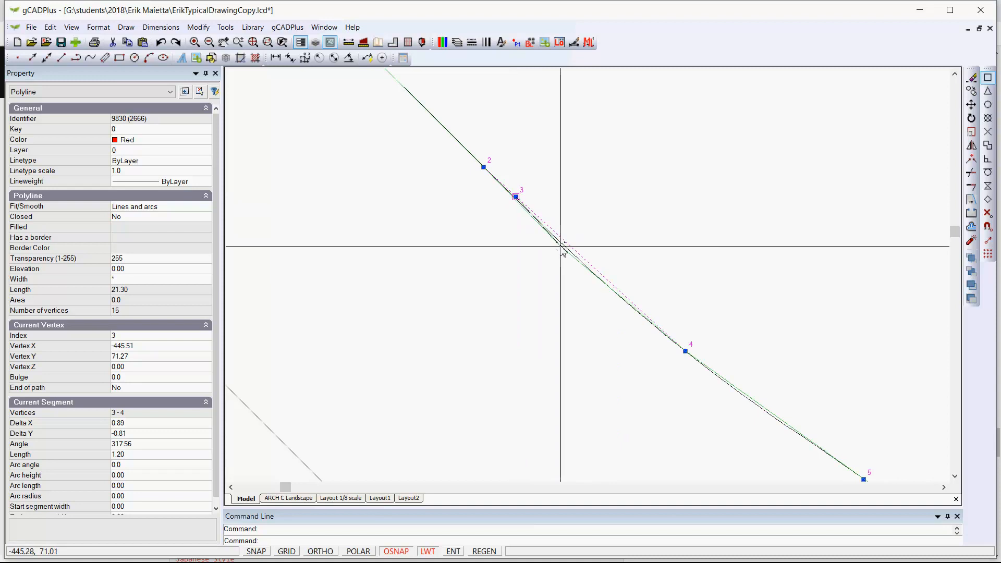
{"action": "key", "text": "Escape"}
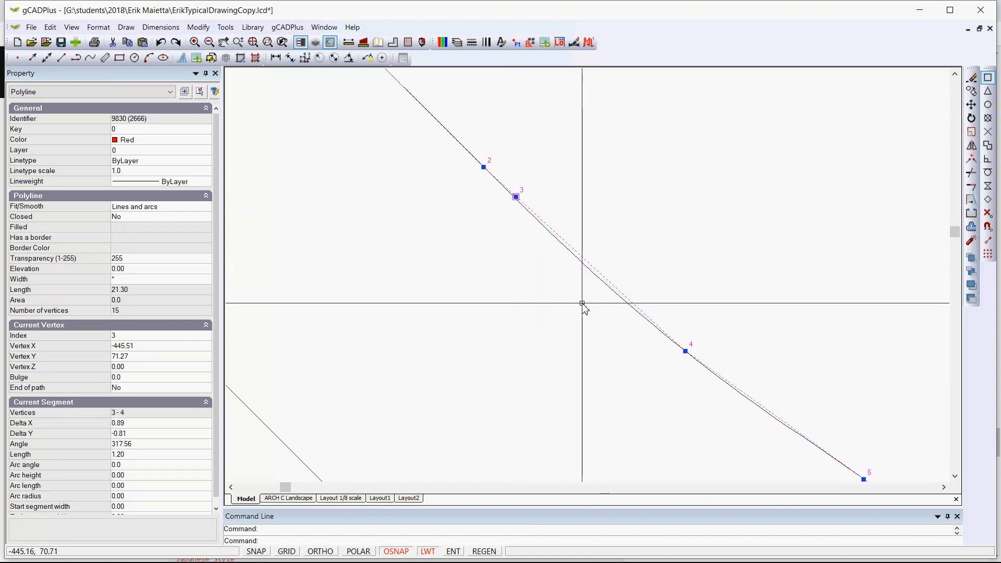
{"action": "scroll", "coordinate": [584, 308], "scroll_direction": "down", "scroll_amount": 1}
{"action": "left_click", "coordinate": [531, 221]}
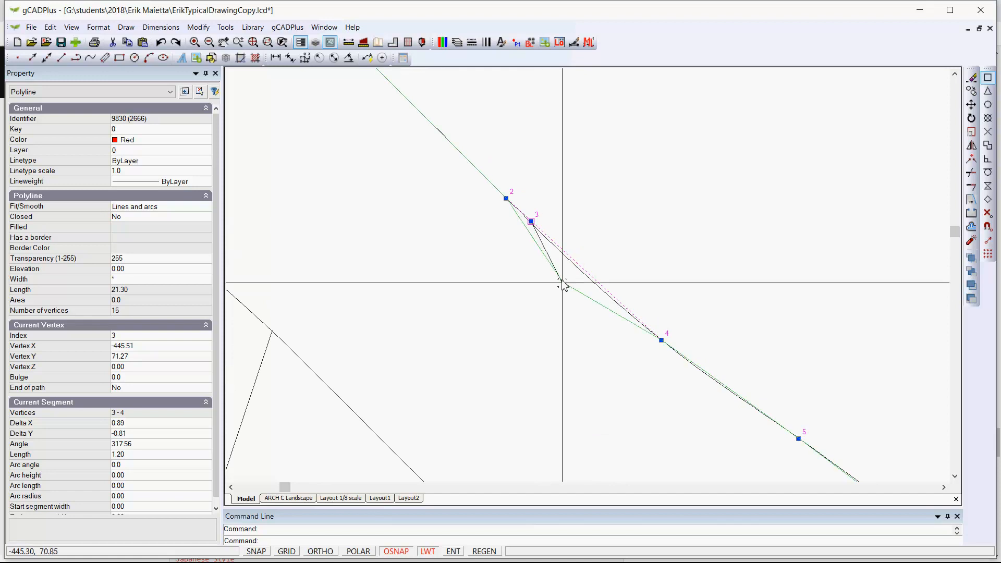
{"action": "left_click", "coordinate": [606, 297]}
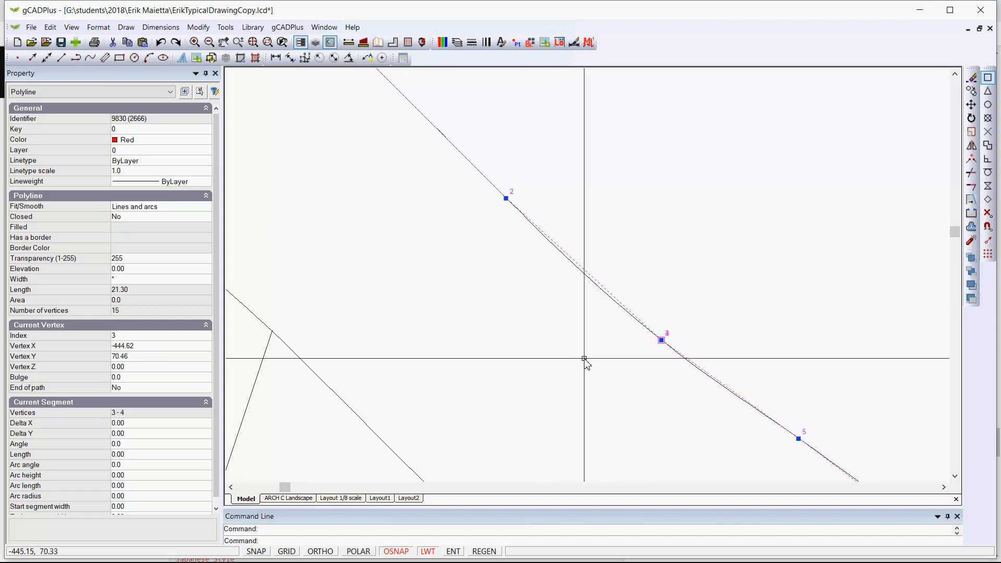
- Move the overlapping vertices 3 and 4 a short distance towards vertex 2, to -444.67, 70.49
{"action": "scroll", "coordinate": [576, 332], "scroll_direction": "down", "scroll_amount": 1}
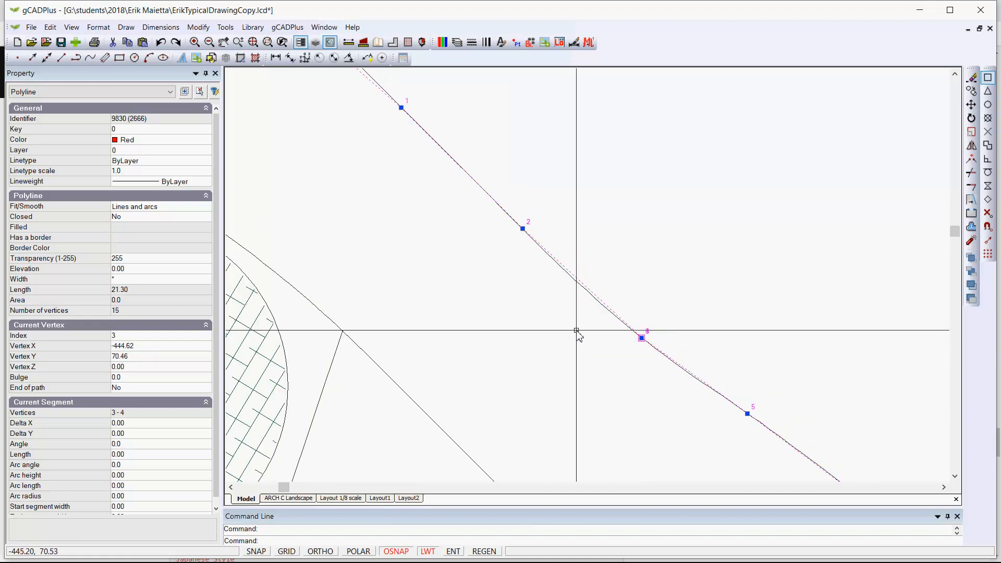
{"action": "scroll", "coordinate": [642, 339], "scroll_direction": "up", "scroll_amount": 2}
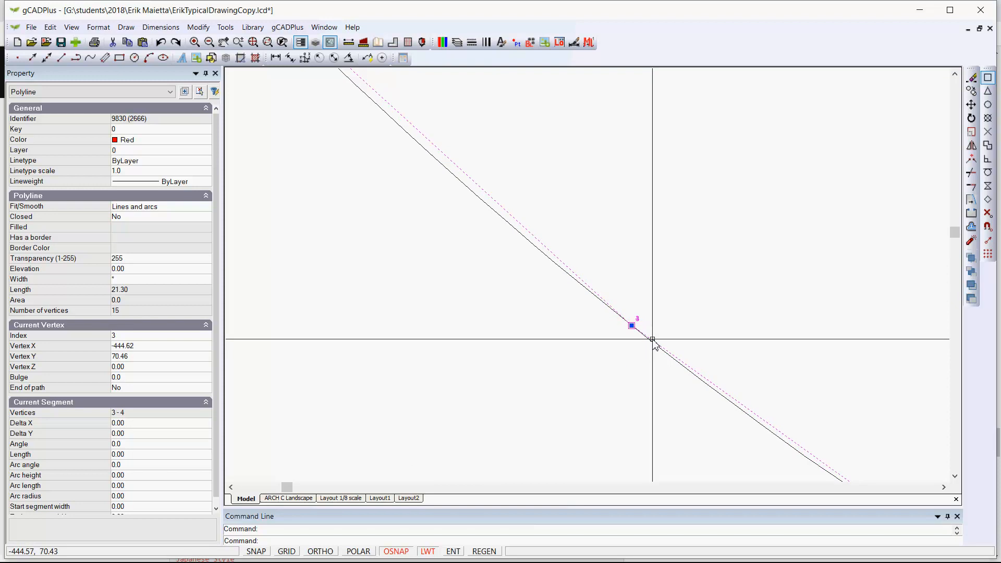
{"action": "left_click", "coordinate": [605, 309]}
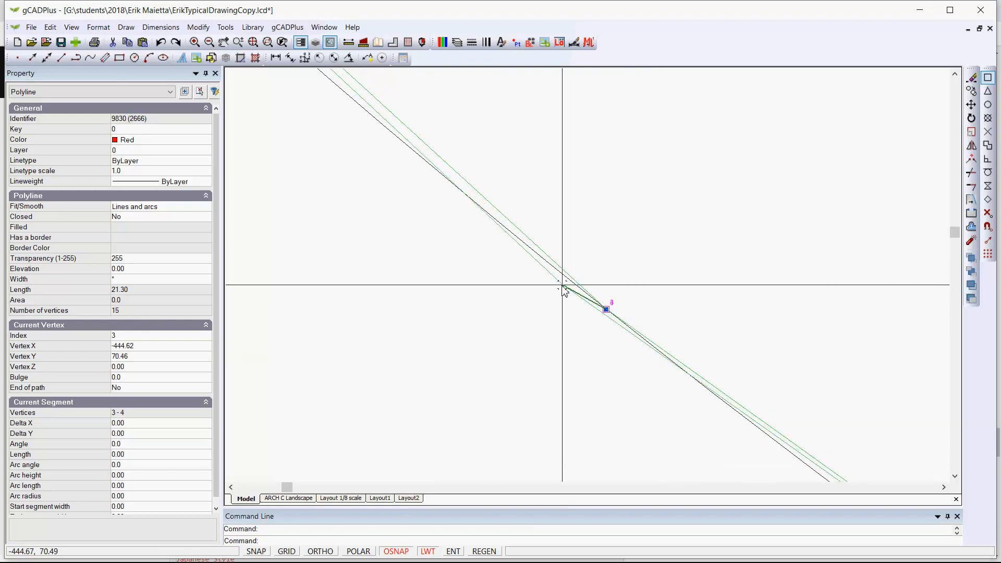
{"action": "left_click", "coordinate": [559, 279]}
- Try to move the overlapping vertices 3 and 4 back onto the path curve
{"action": "scroll", "coordinate": [606, 320], "scroll_direction": "down", "scroll_amount": 4}
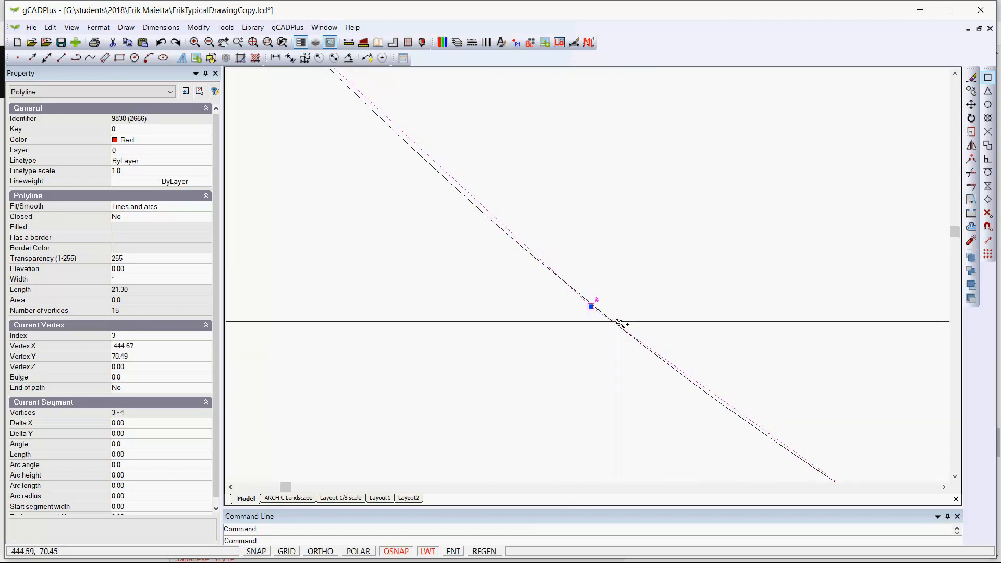
{"action": "scroll", "coordinate": [613, 349], "scroll_direction": "down", "scroll_amount": 3}
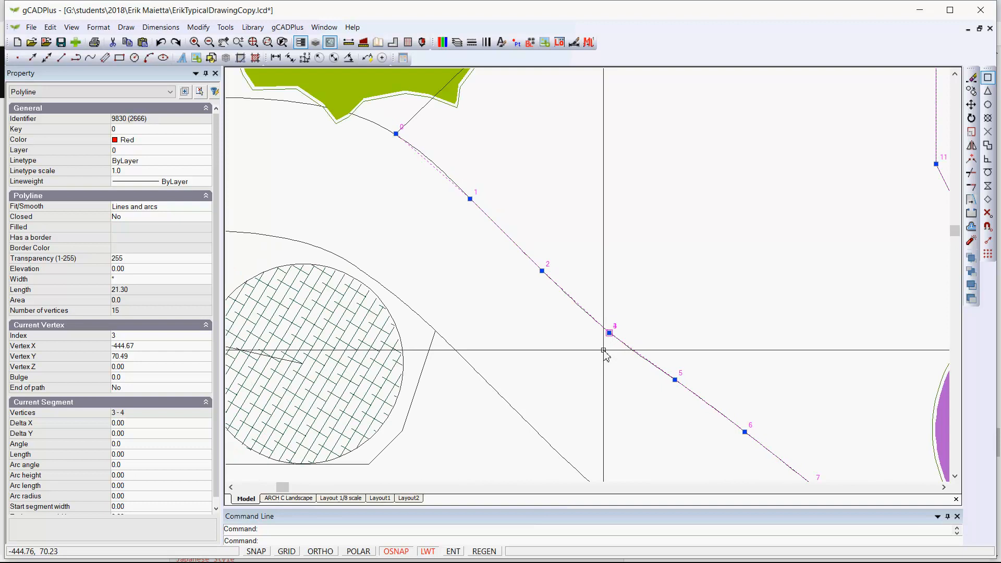
{"action": "scroll", "coordinate": [610, 336], "scroll_direction": "down", "scroll_amount": 3}
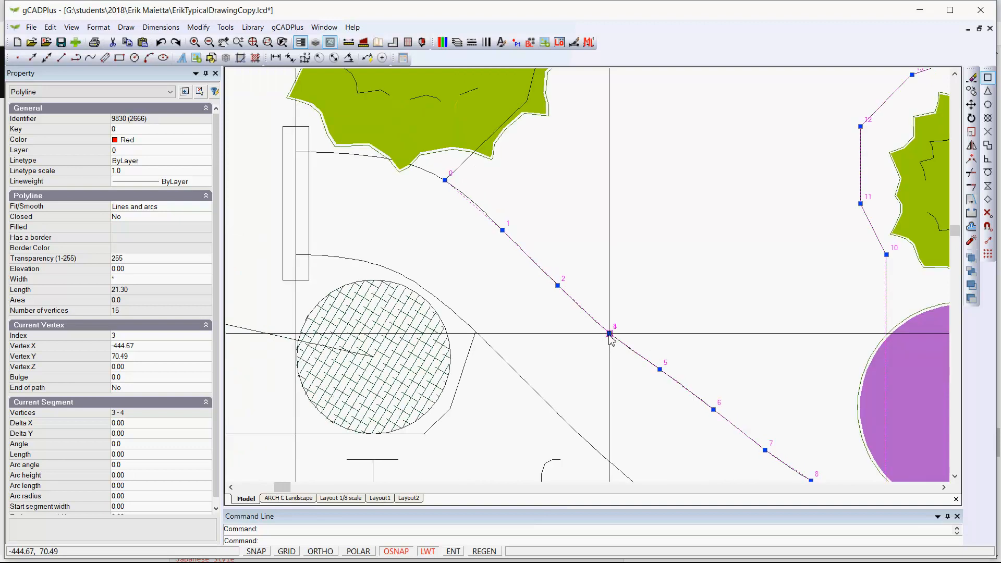
{"action": "scroll", "coordinate": [613, 338], "scroll_direction": "up", "scroll_amount": 5}
{"action": "scroll", "coordinate": [614, 338], "scroll_direction": "up", "scroll_amount": 4}
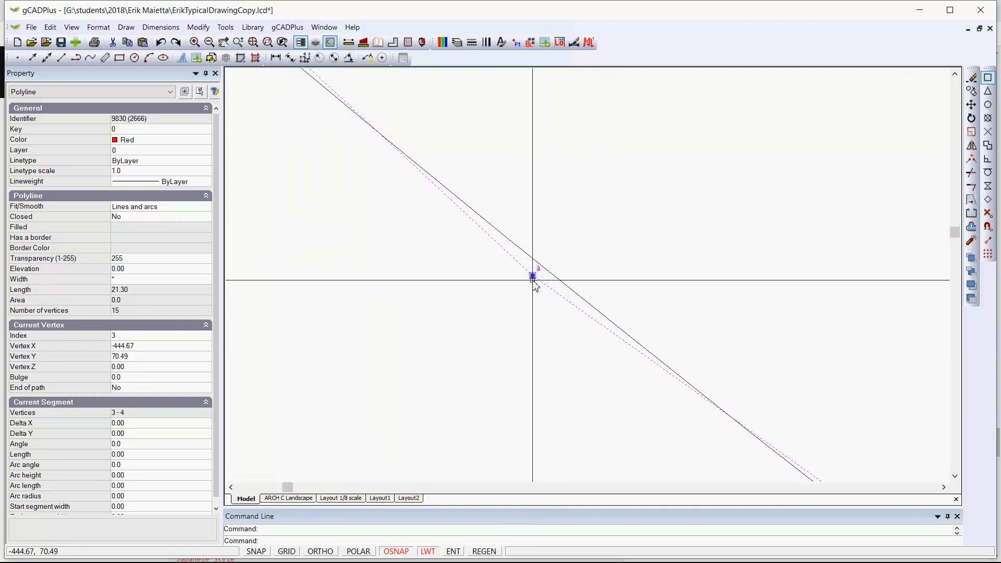
{"action": "left_click", "coordinate": [532, 275]}
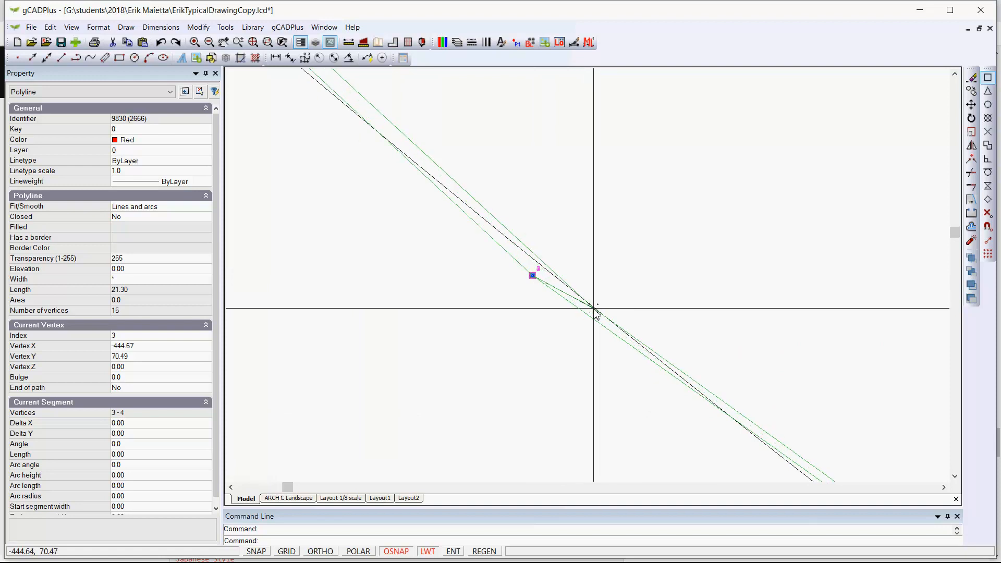
{"action": "left_click", "coordinate": [594, 312]}
{"action": "scroll", "coordinate": [637, 321], "scroll_direction": "down", "scroll_amount": 5}
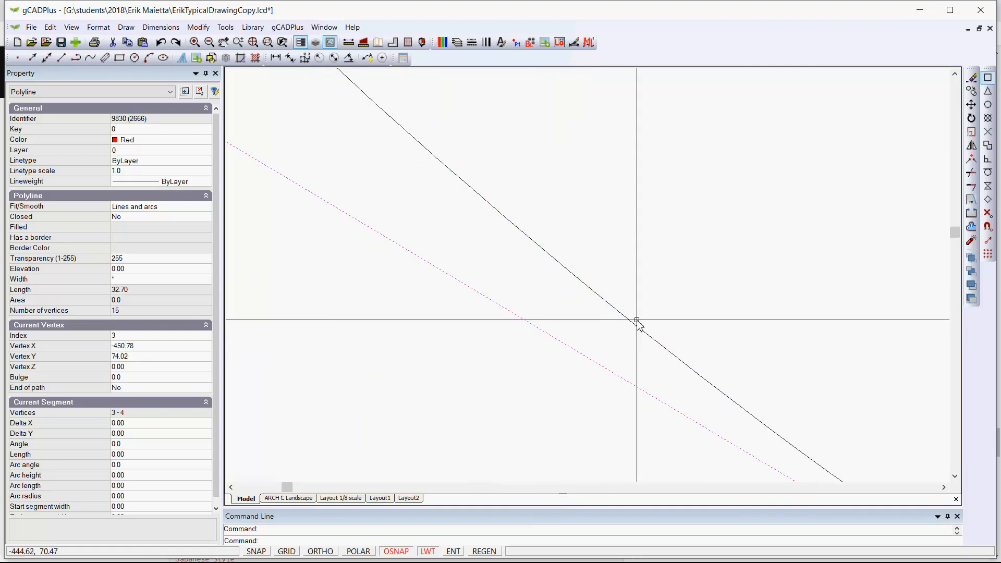
{"action": "scroll", "coordinate": [526, 316], "scroll_direction": "down", "scroll_amount": 2}
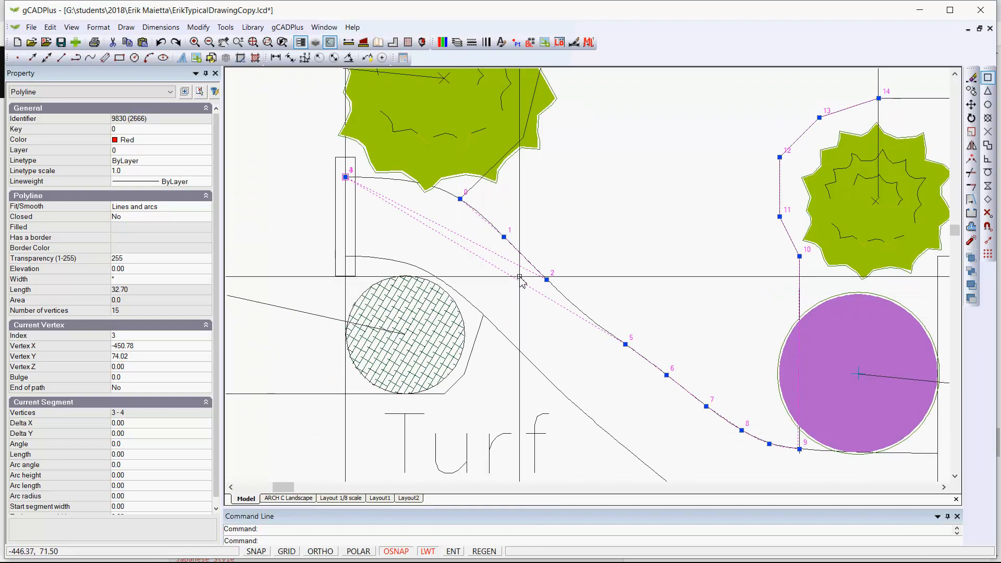
{"action": "scroll", "coordinate": [345, 178], "scroll_direction": "up", "scroll_amount": 4}
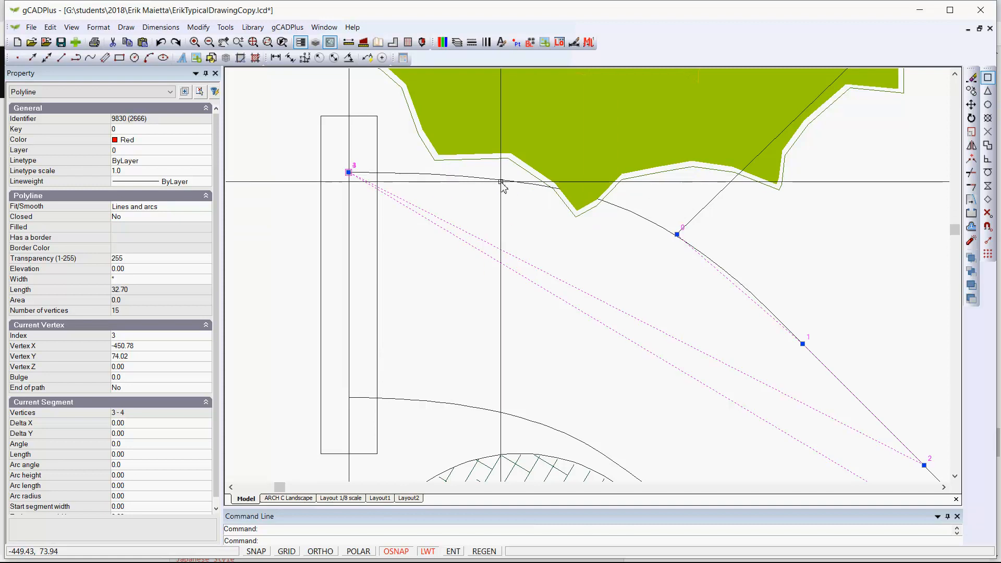
{"action": "scroll", "coordinate": [501, 182], "scroll_direction": "down", "scroll_amount": 3}
{"action": "scroll", "coordinate": [503, 198], "scroll_direction": "down", "scroll_amount": 2}
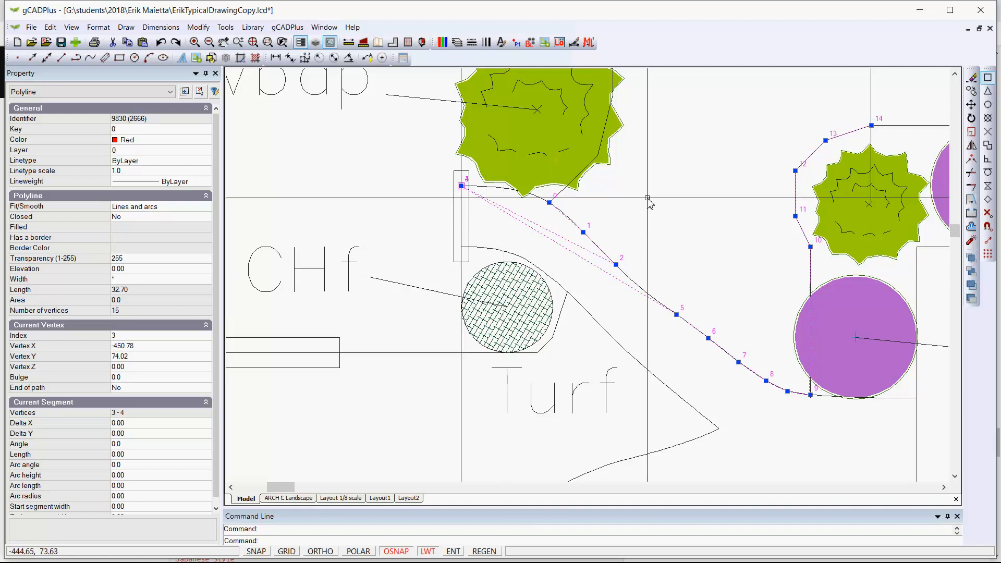
- Deselect the red polyline and select the original path edge polyline to examine its vertices
{"action": "key", "text": "Escape"}
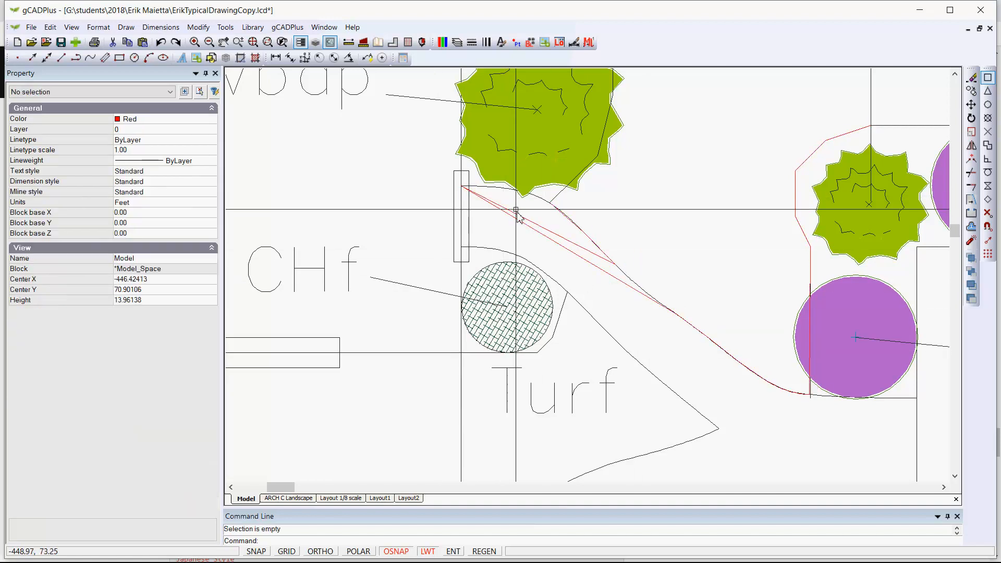
{"action": "left_click", "coordinate": [501, 188]}
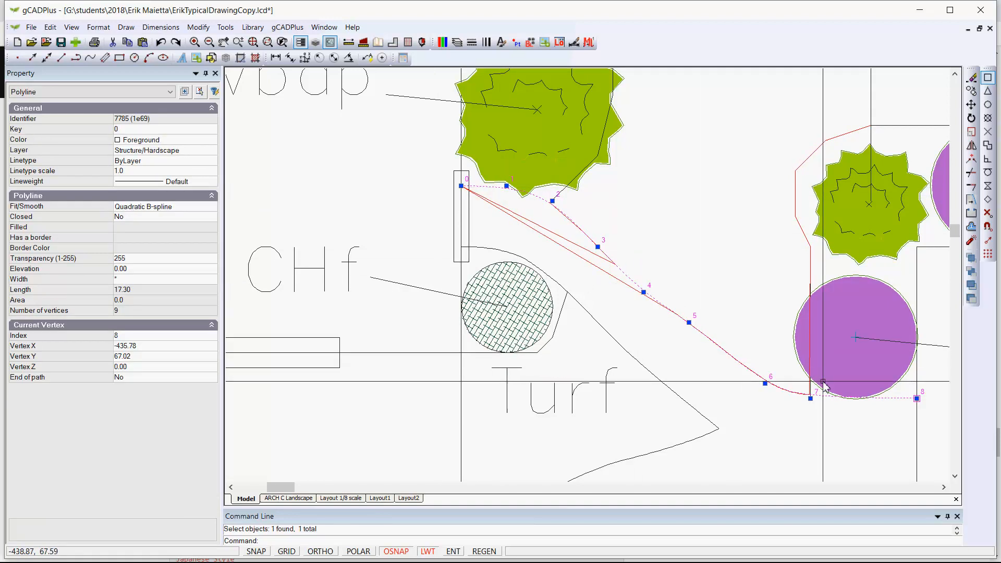